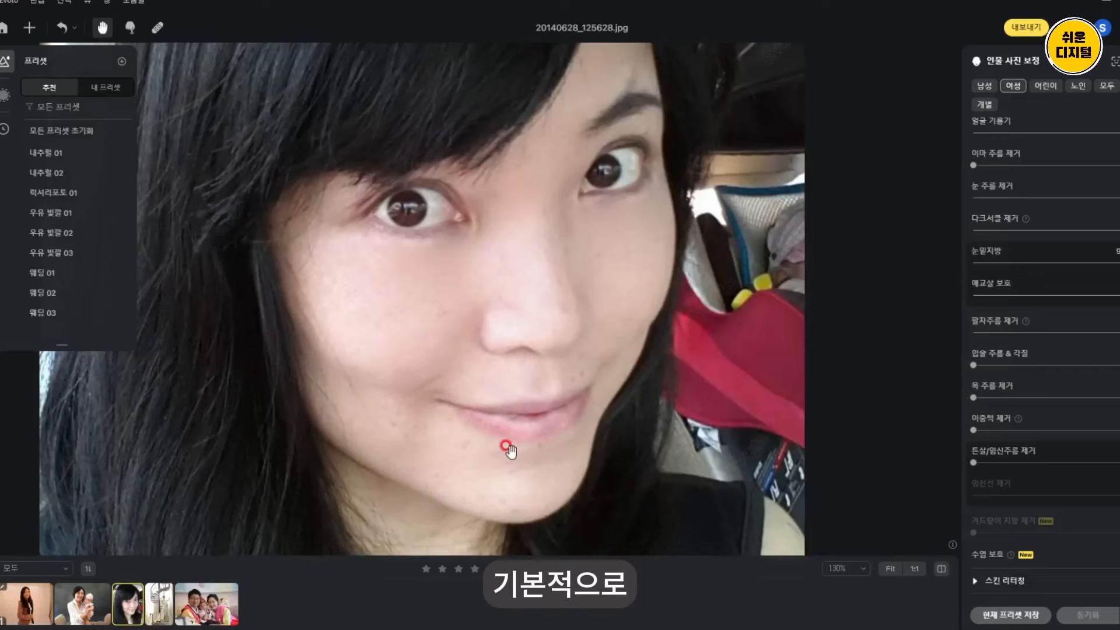
click(974, 365)
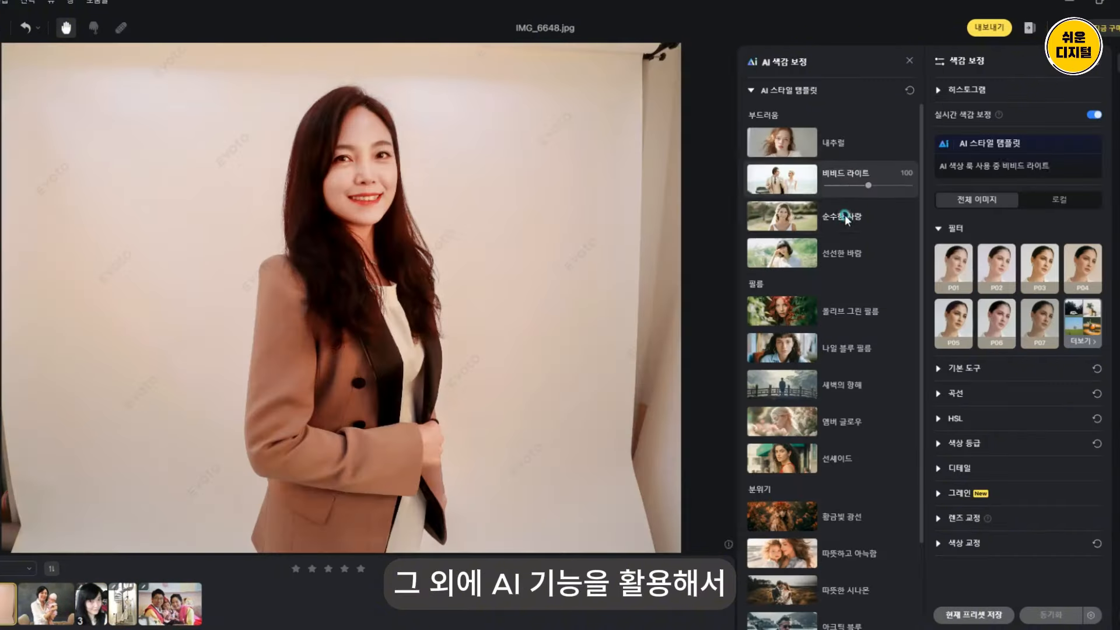
Try the AI styles 순수한 사랑, 선선한 바람, 올리브 그린 필름, 나일 블루 필름 and 황금빛 광선 on the studio portrait
click(847, 216)
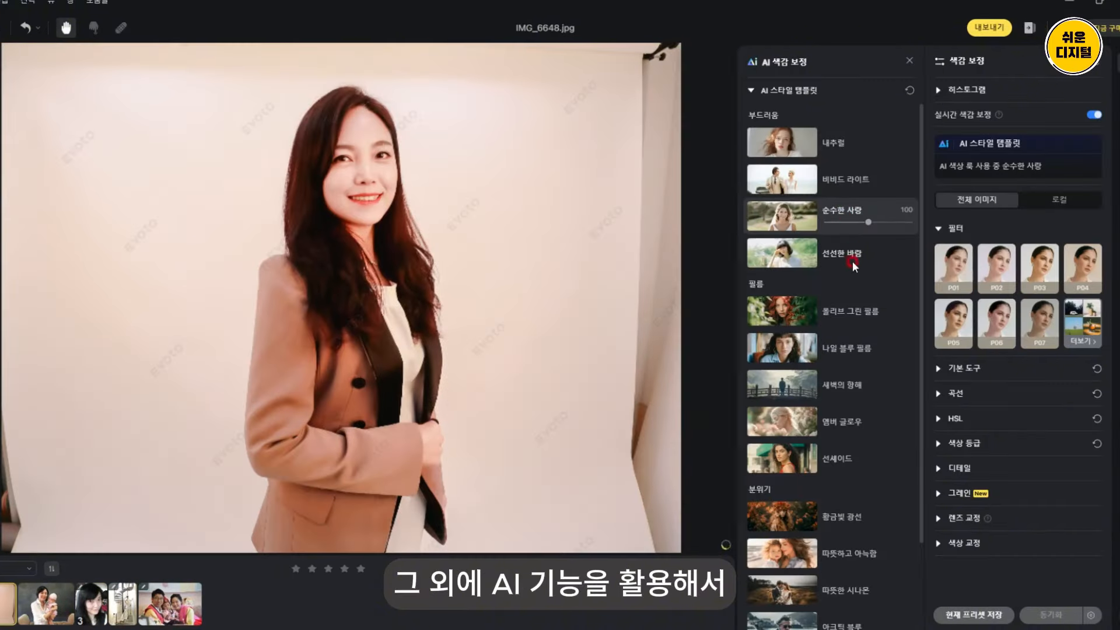
click(850, 257)
click(841, 311)
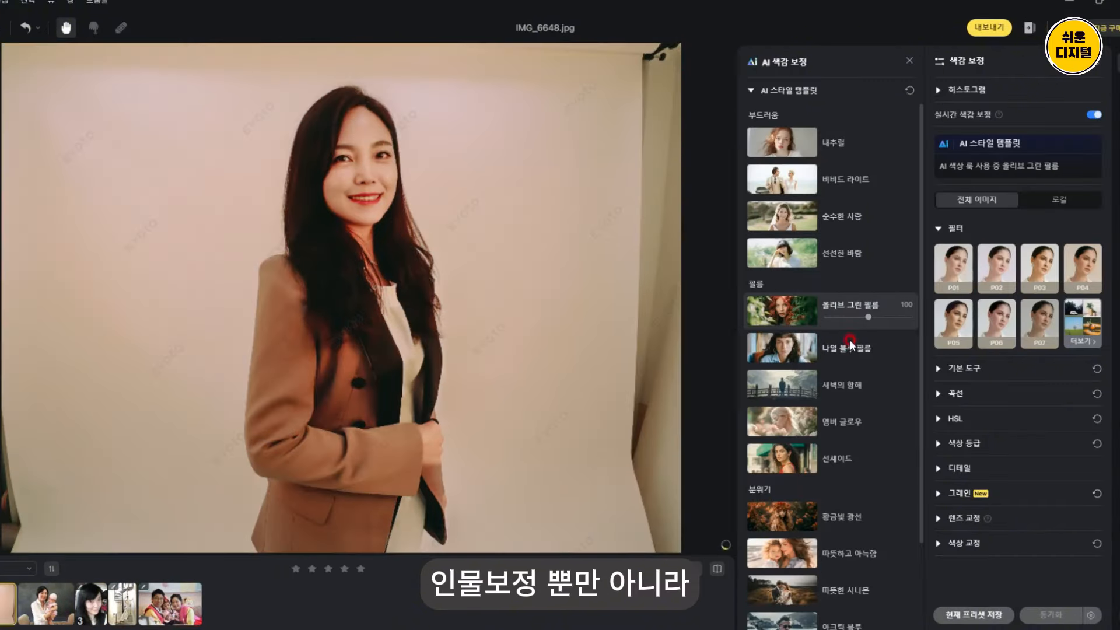
click(849, 356)
click(852, 516)
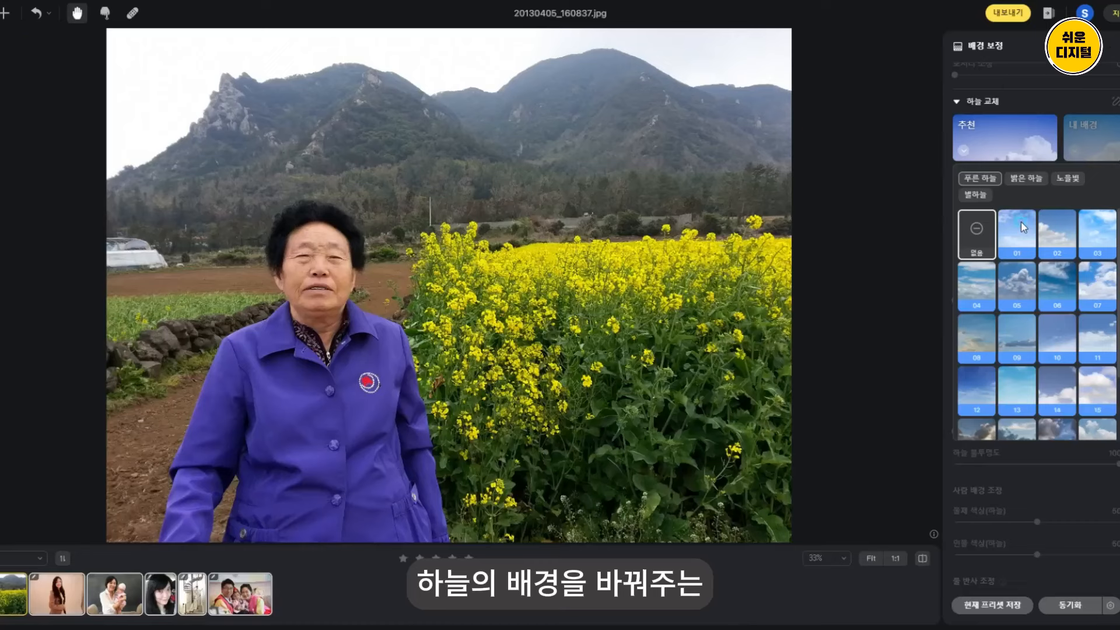
Replace the sky above the mountains, trying the blue-sky backgrounds 01, 02, 03 and 04
click(1017, 233)
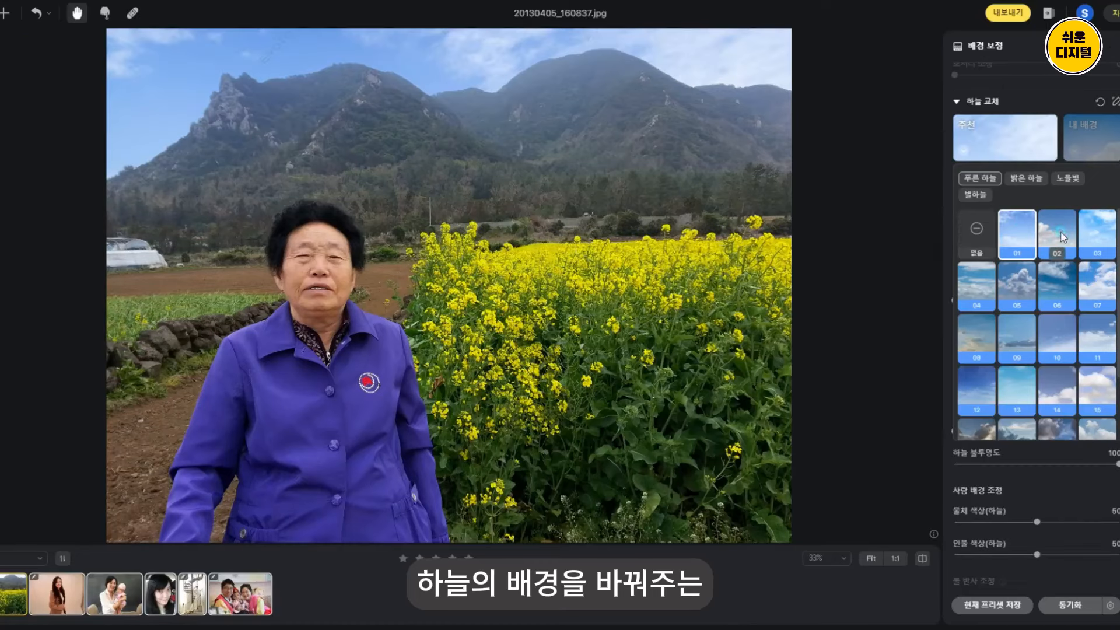
click(1061, 235)
click(1096, 233)
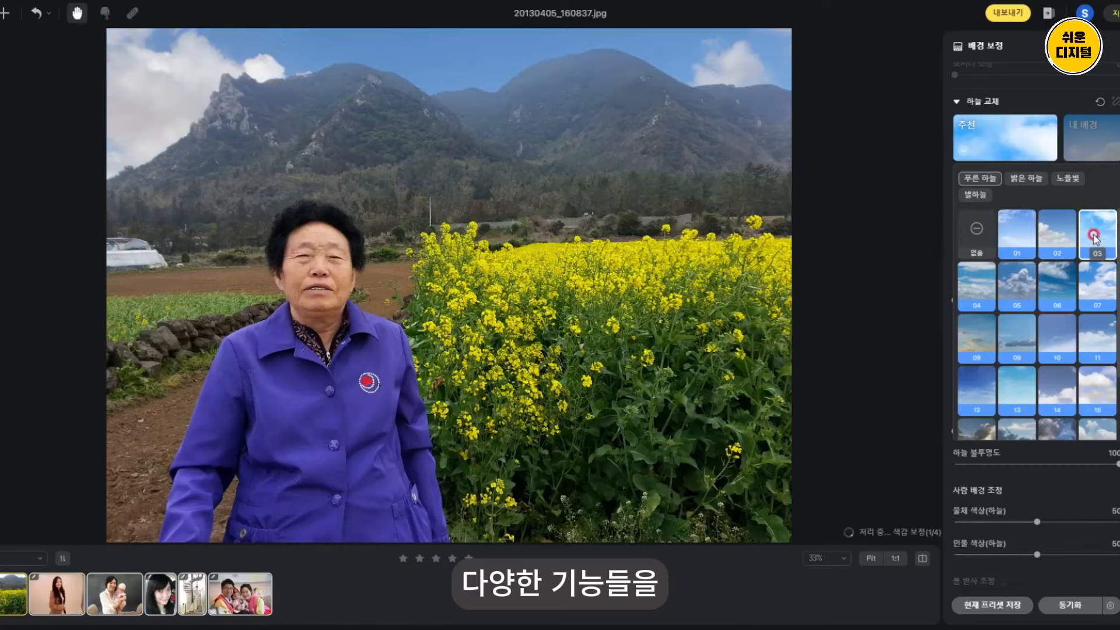
click(993, 299)
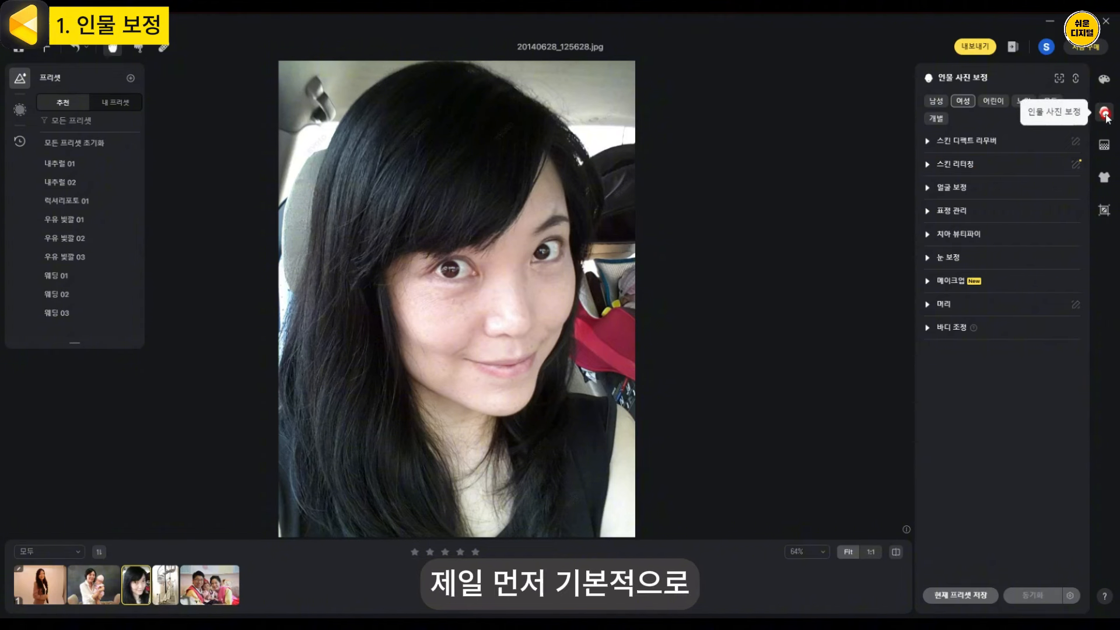
Try strong facial blemish and acne removal from the skin defect remover on the woman's portrait
click(928, 141)
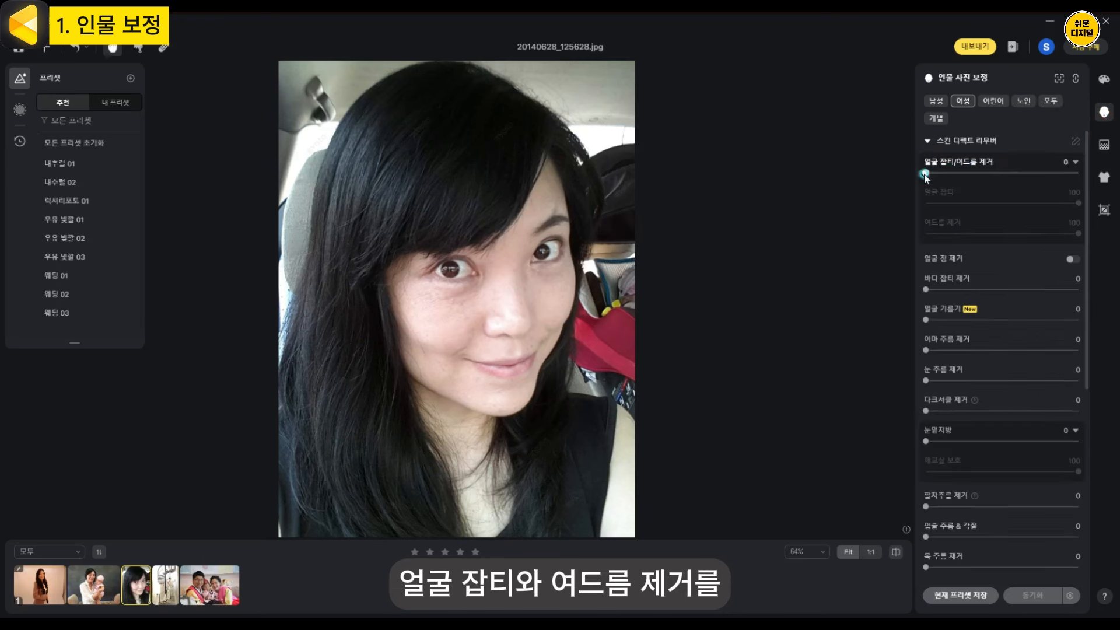
drag(926, 174, 1067, 175)
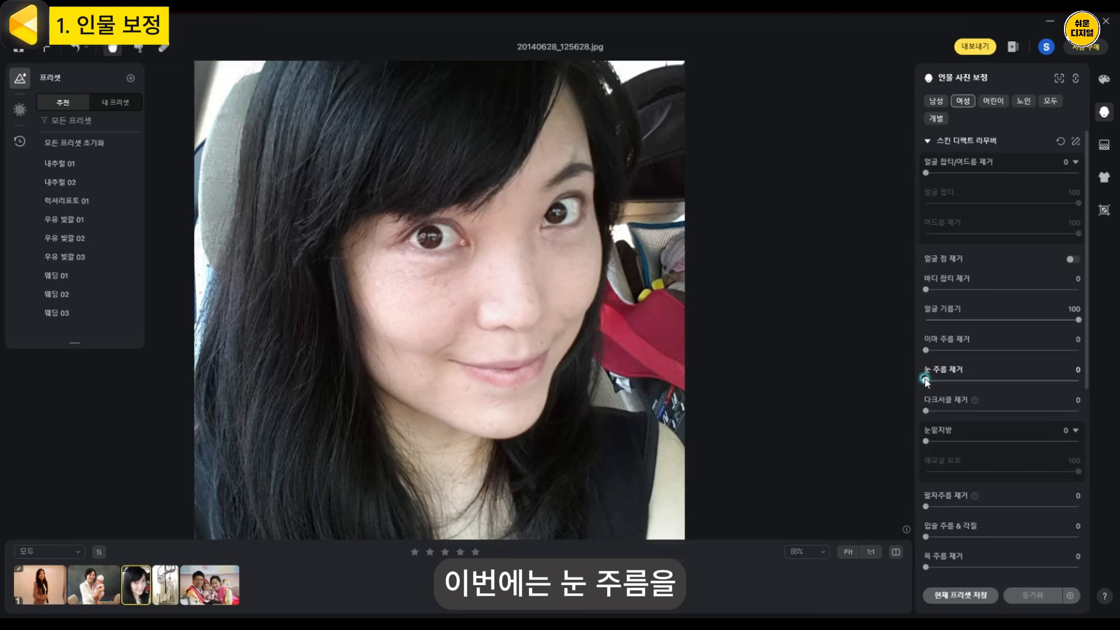
Set eye wrinkle removal to 99, dark circle removal to 100 and under-eye fat reduction to 98
drag(926, 380, 1076, 385)
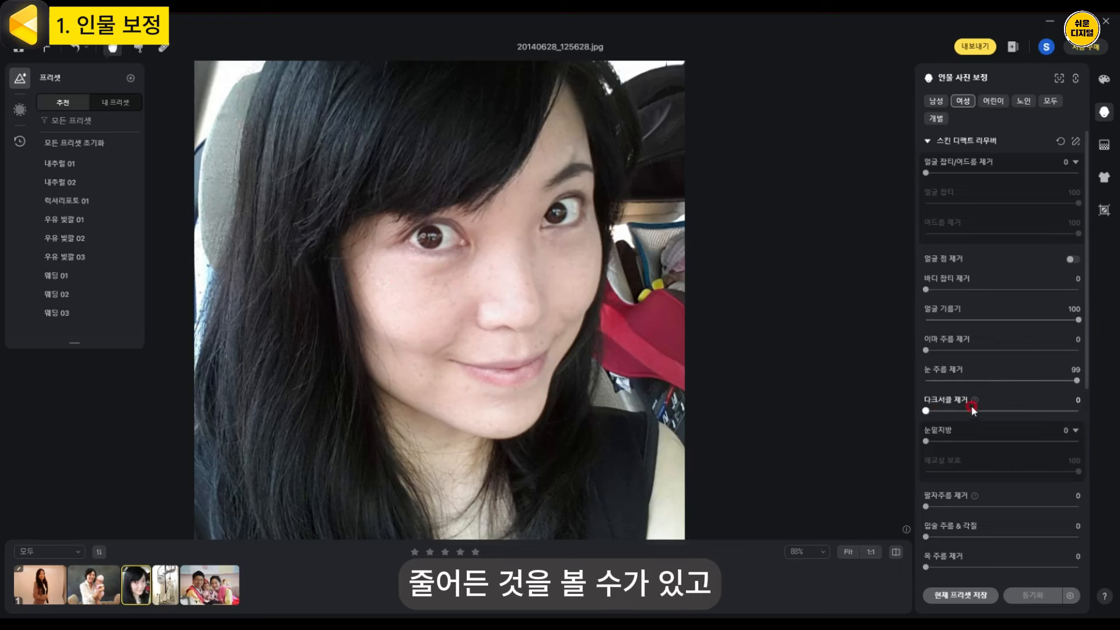
drag(980, 410, 1063, 409)
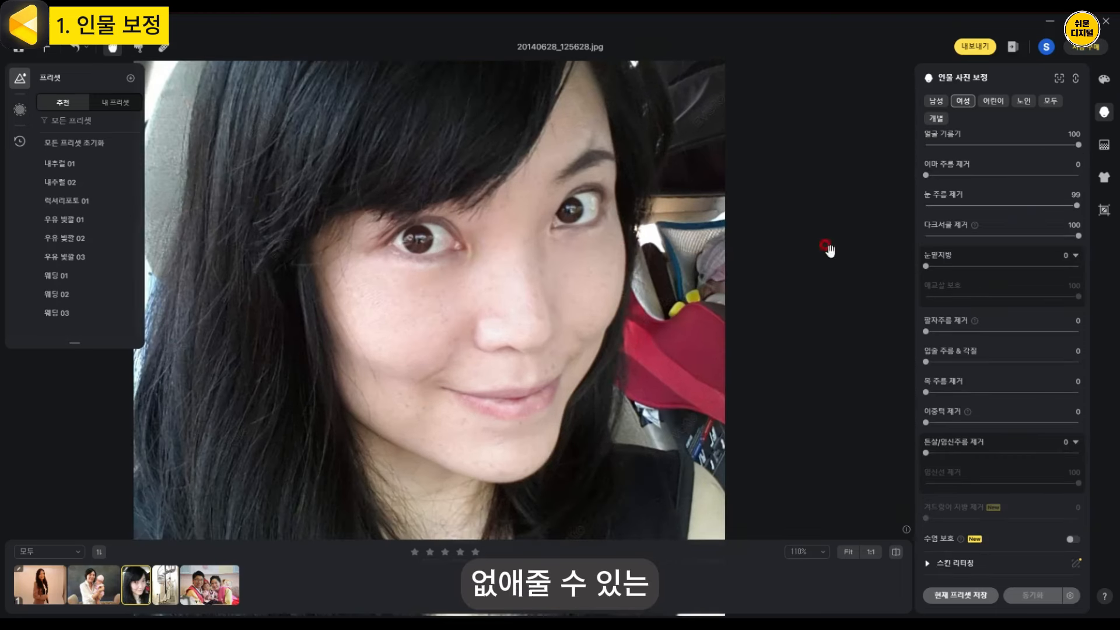
drag(930, 267, 1076, 262)
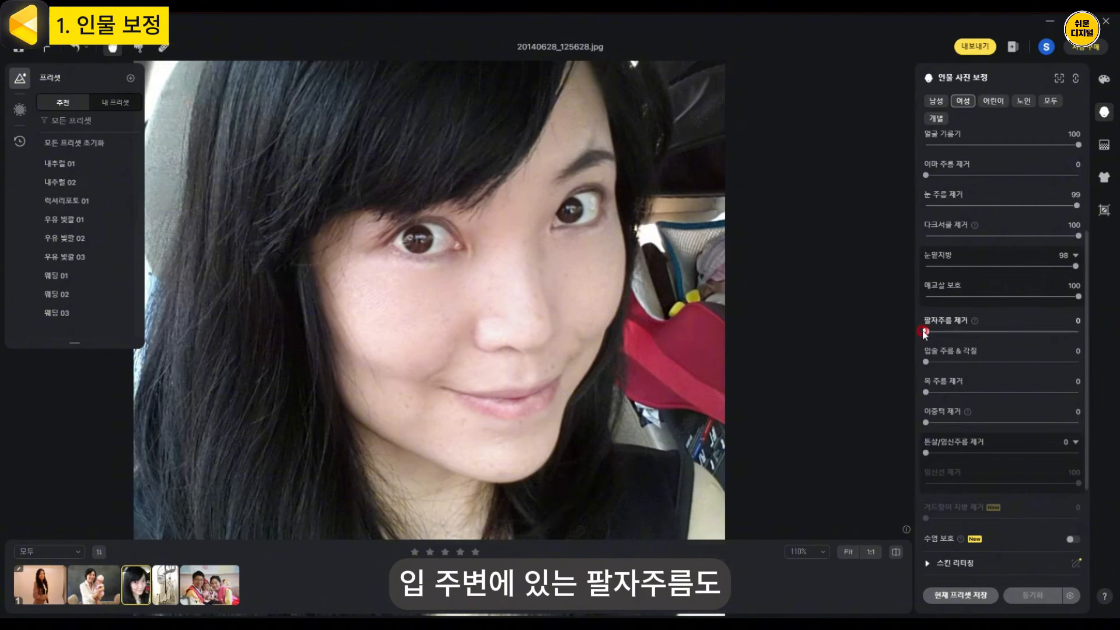
Set nasolabial fold removal to 96 and lip wrinkle and flake removal to 95
drag(927, 332, 1064, 332)
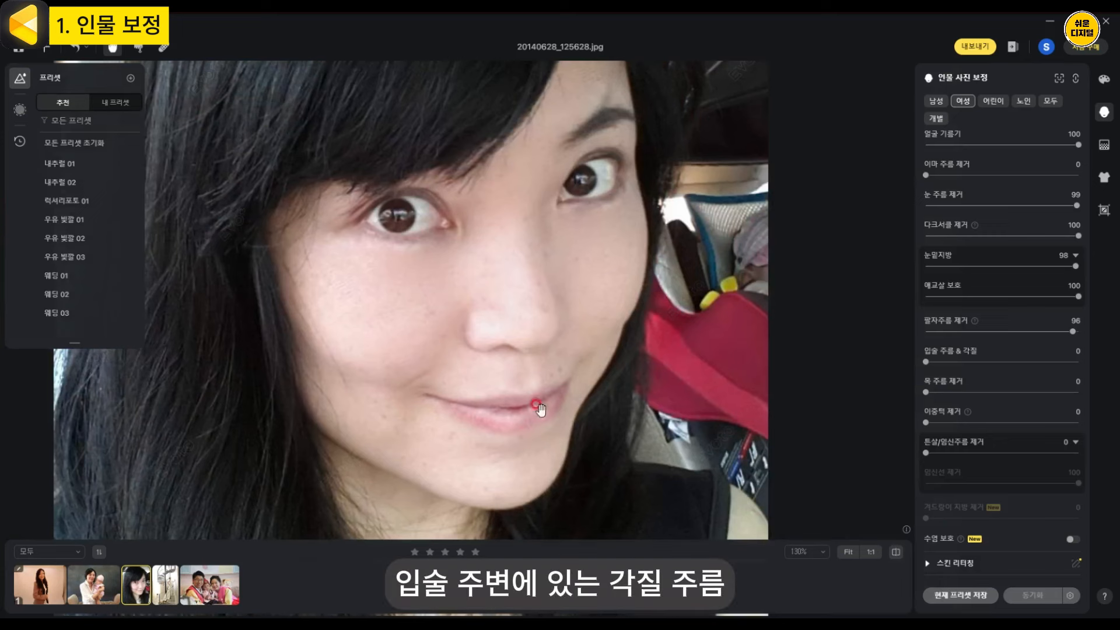
click(927, 362)
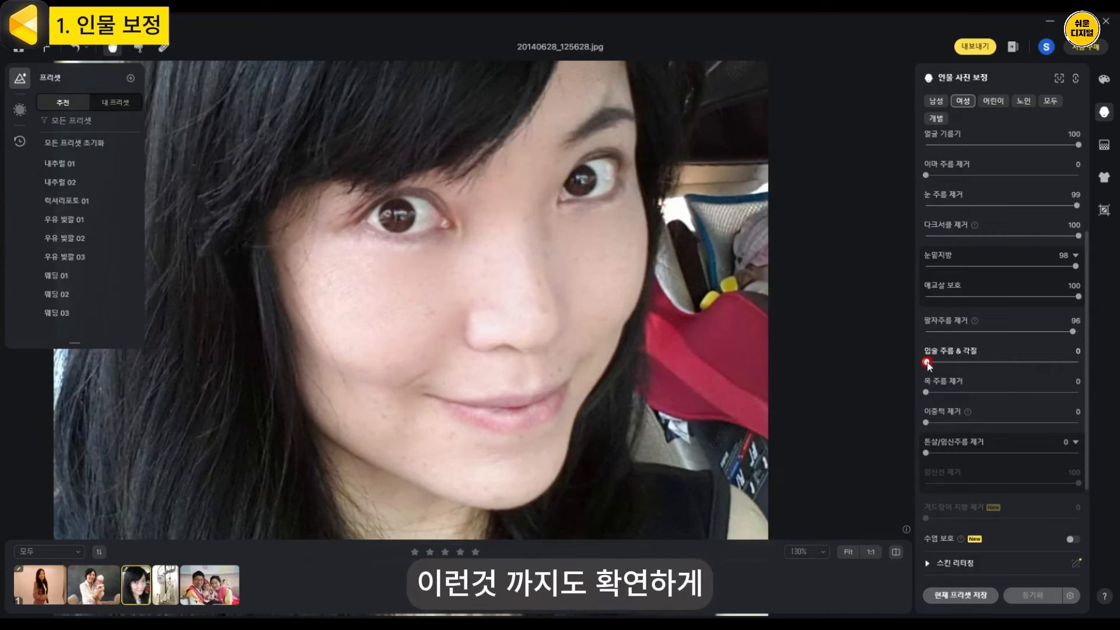
drag(928, 362, 1071, 361)
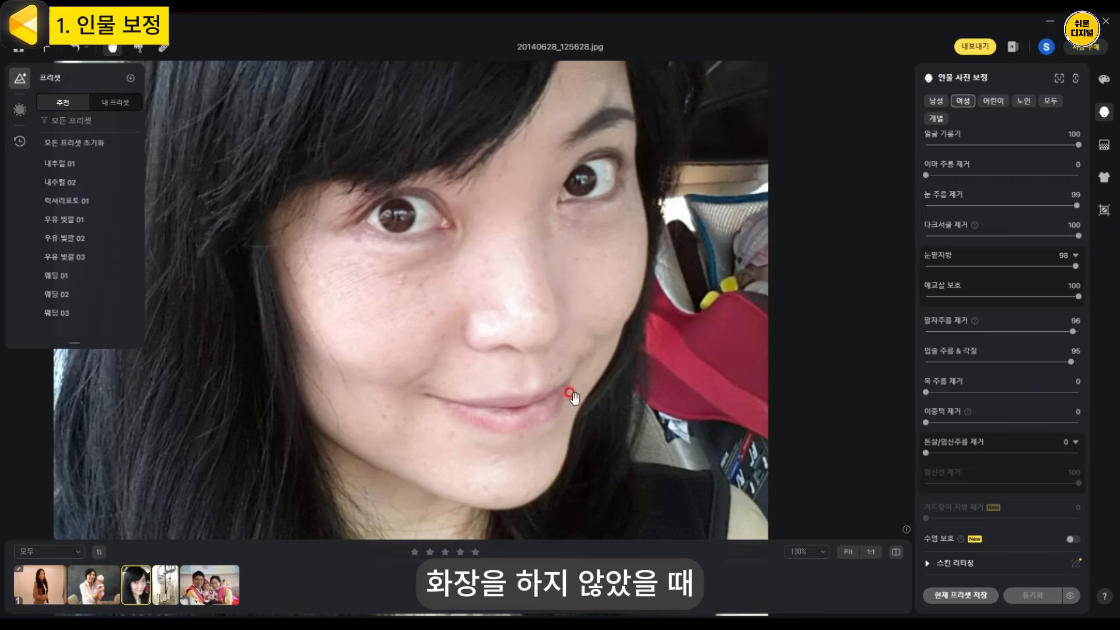
drag(491, 407, 537, 390)
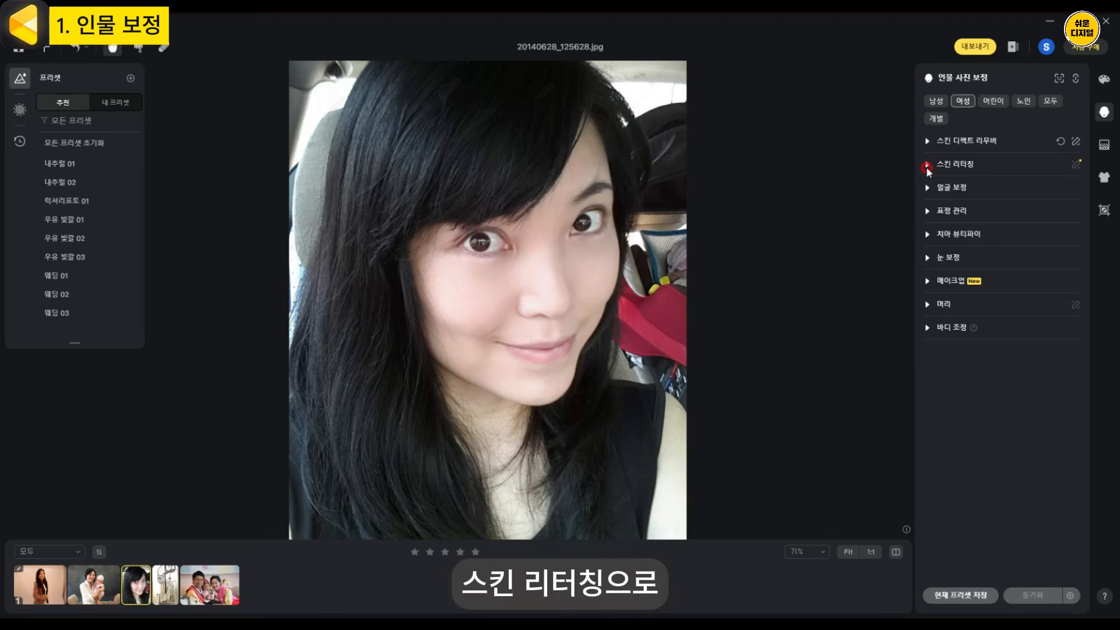
In skin retouching, set smooth facial skin (dodge and burn) to 80 and the face glow texture to 76
click(927, 166)
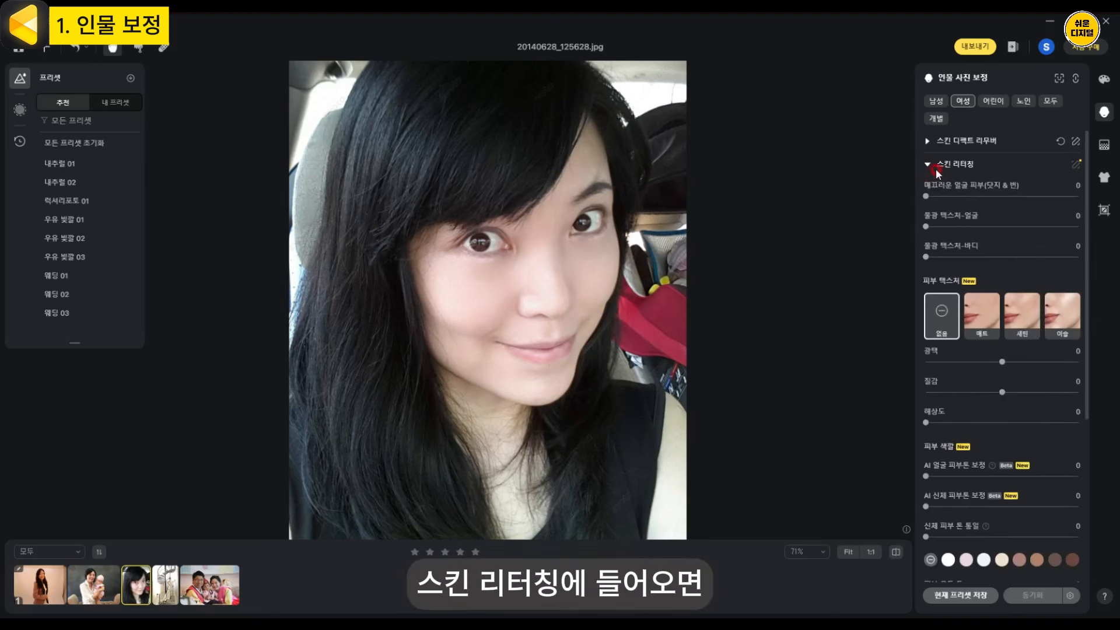
drag(933, 199, 1043, 200)
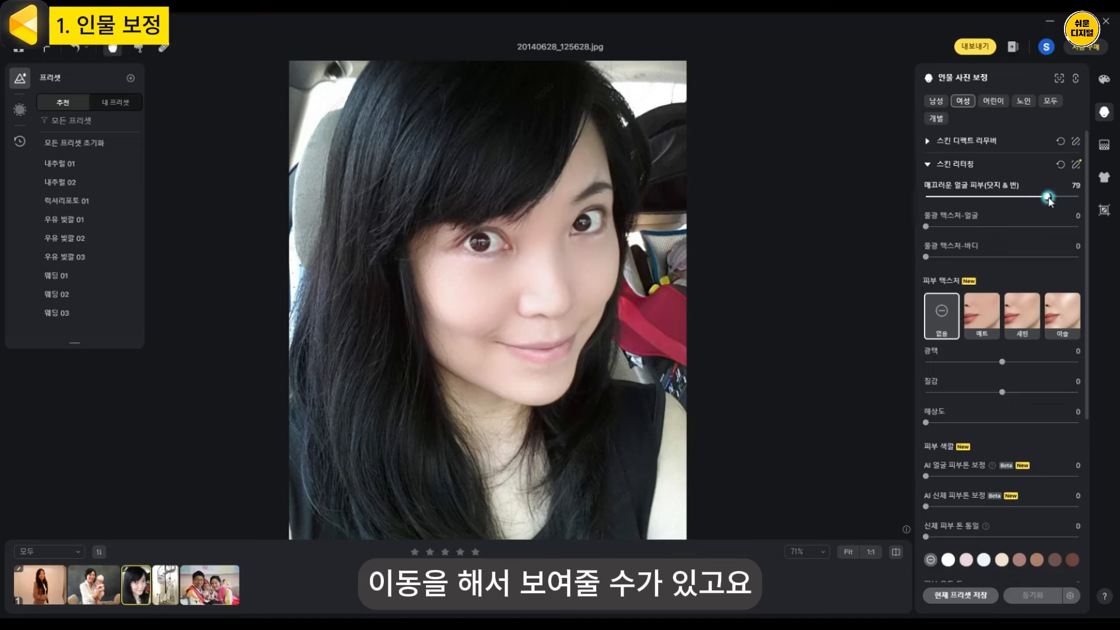
drag(1049, 200, 1050, 199)
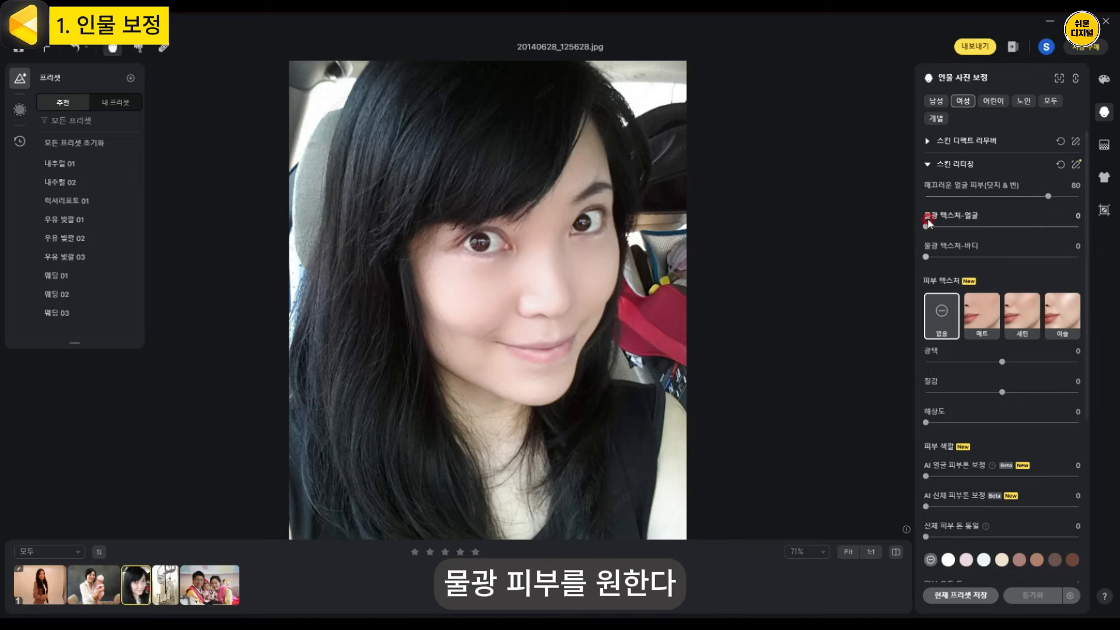
drag(928, 223, 1041, 227)
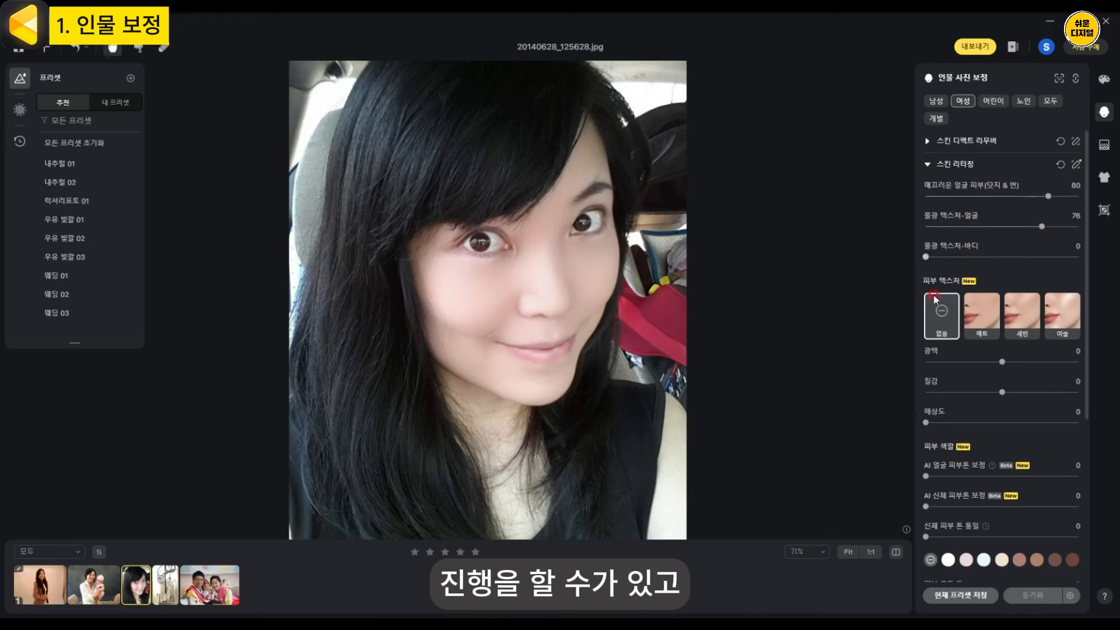
Try the matte (매트) and satin (세틴) skin textures and apply the dewy (이슬) one
click(991, 319)
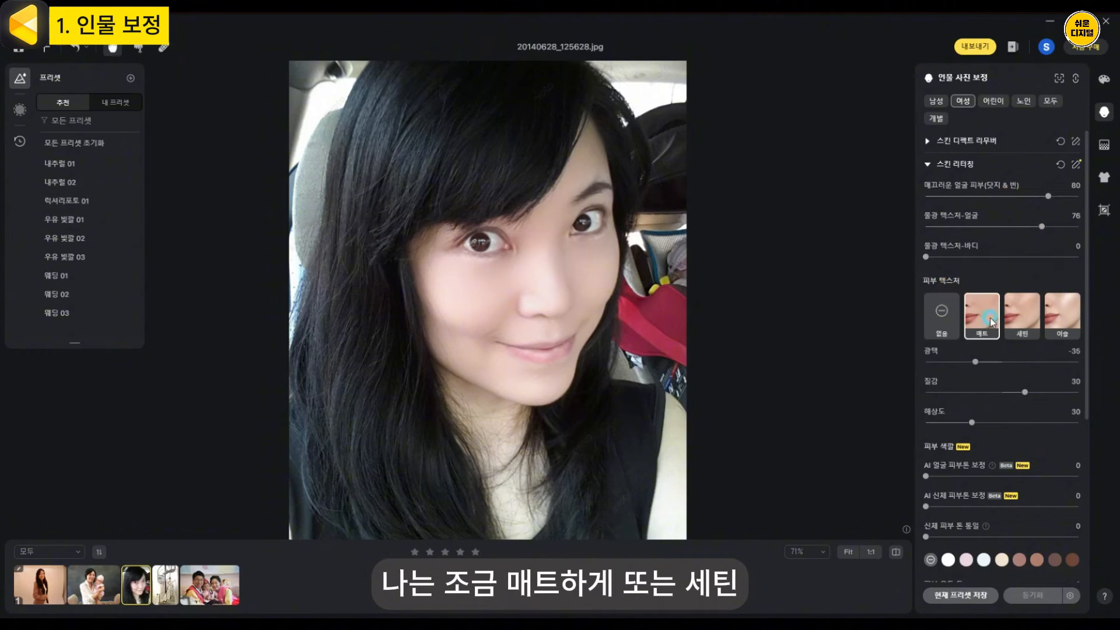
click(1029, 318)
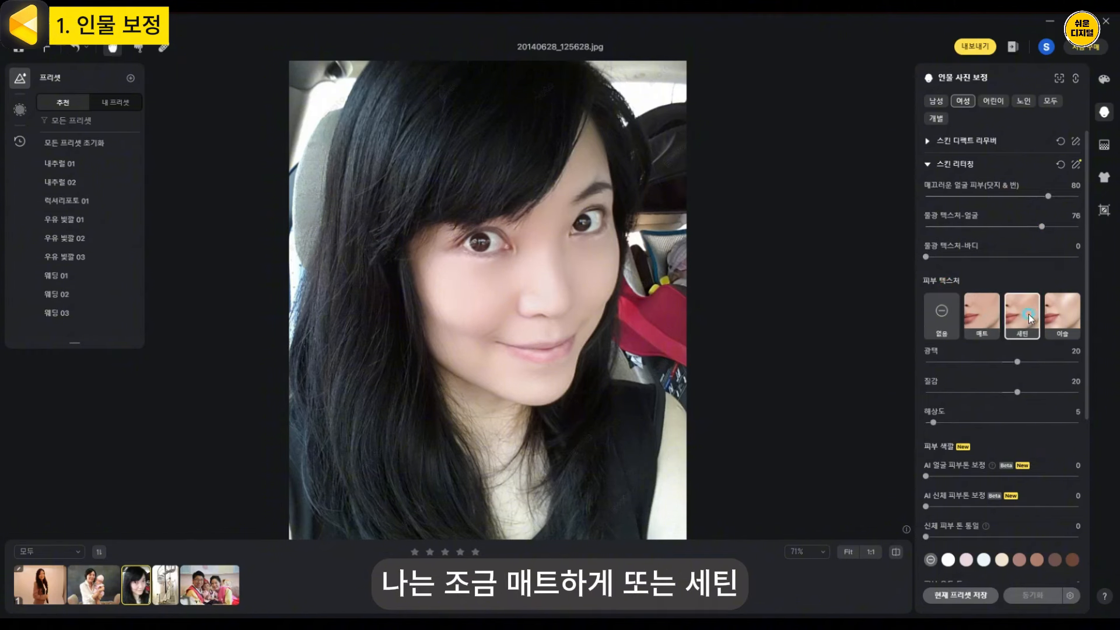
click(1059, 314)
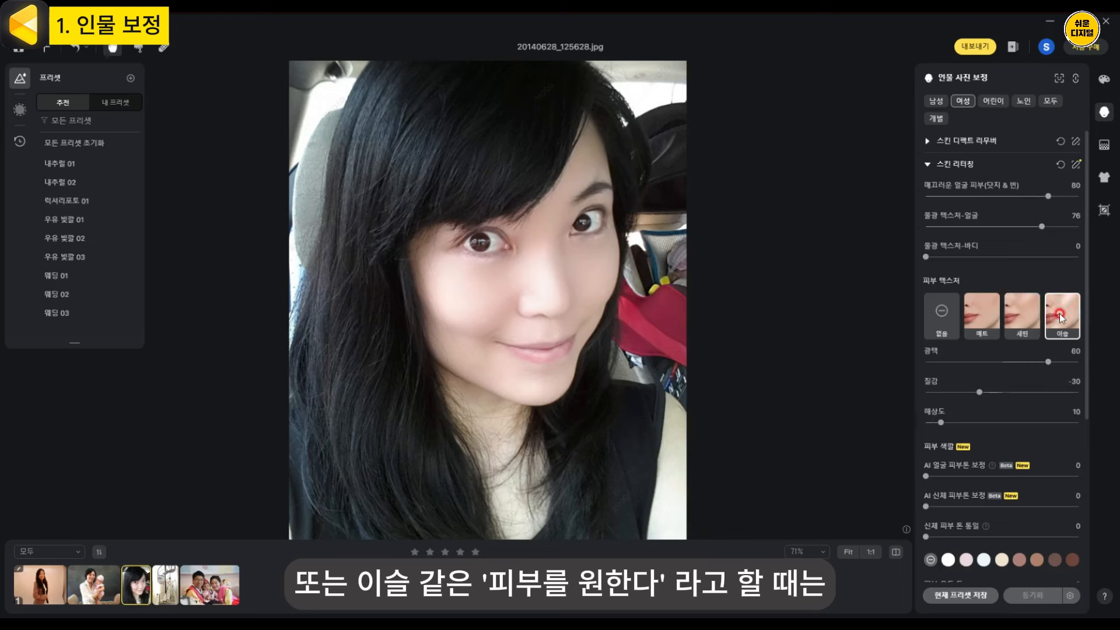
click(1029, 318)
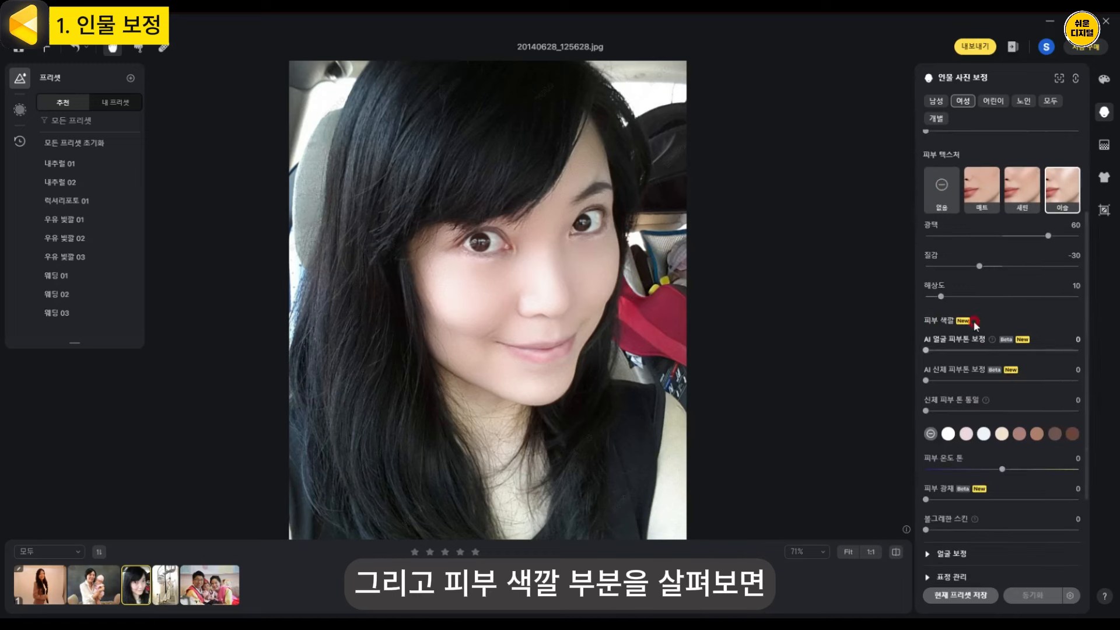
Set the AI facial skin tone correction to 89 and compare the portrait before and after
scroll(1086, 335, down, 2)
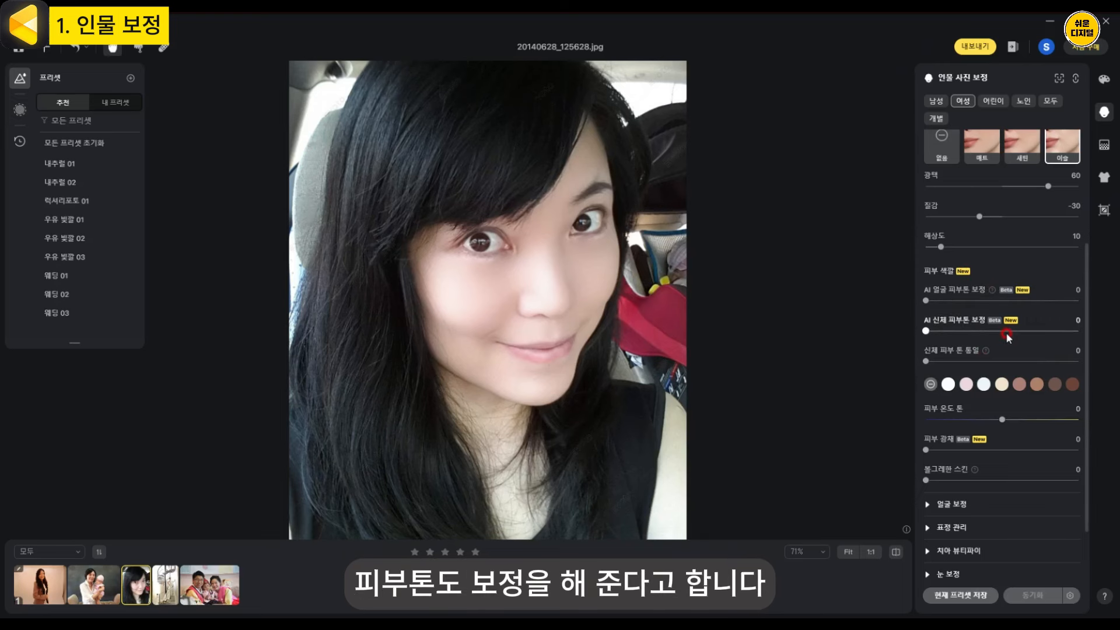
click(947, 302)
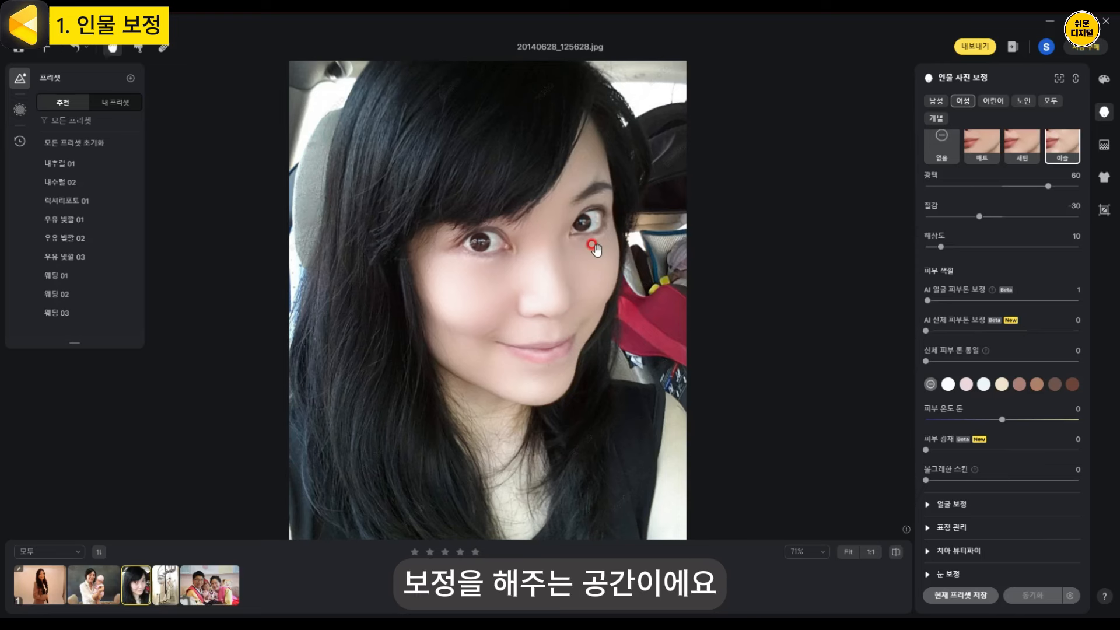
drag(927, 301, 1061, 300)
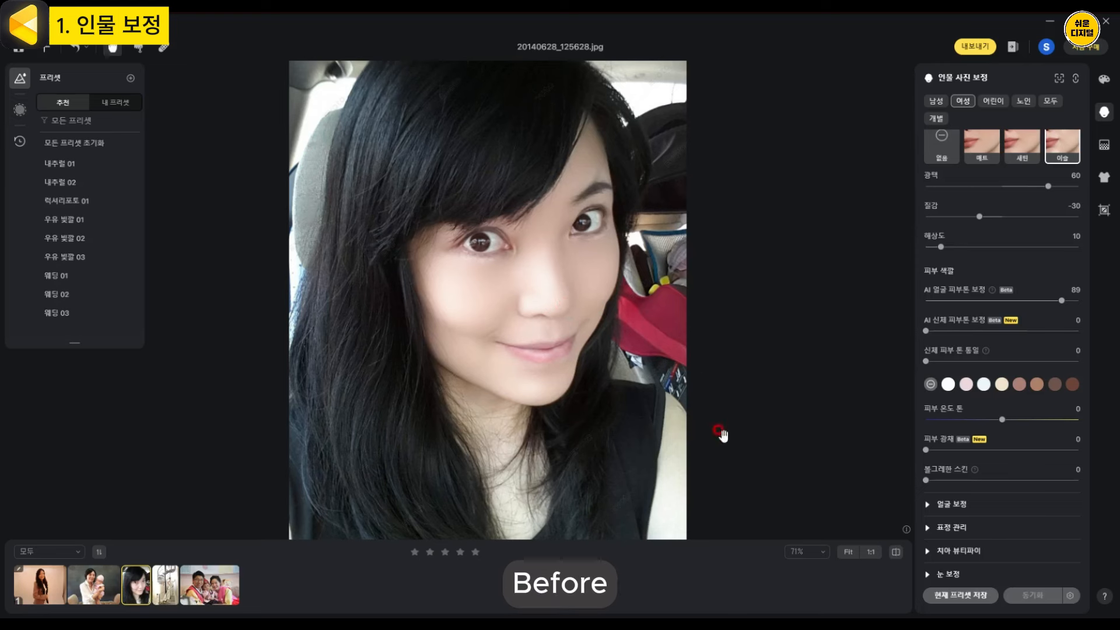
click(678, 484)
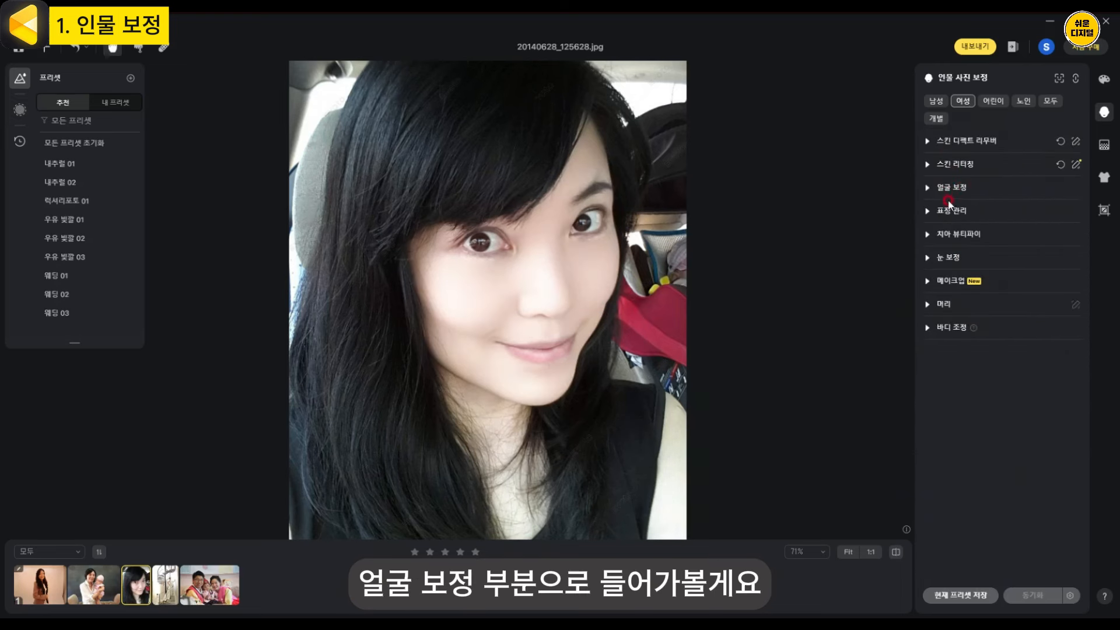
In face correction, set AI face contouring to 100 for the woman's portrait
click(927, 189)
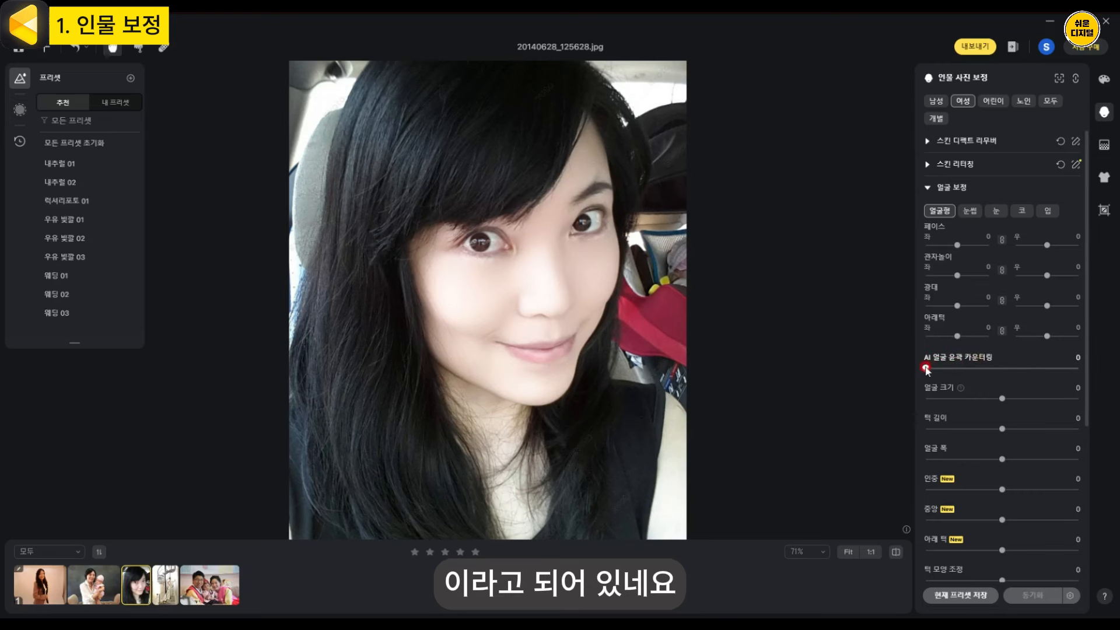
drag(926, 367, 1084, 369)
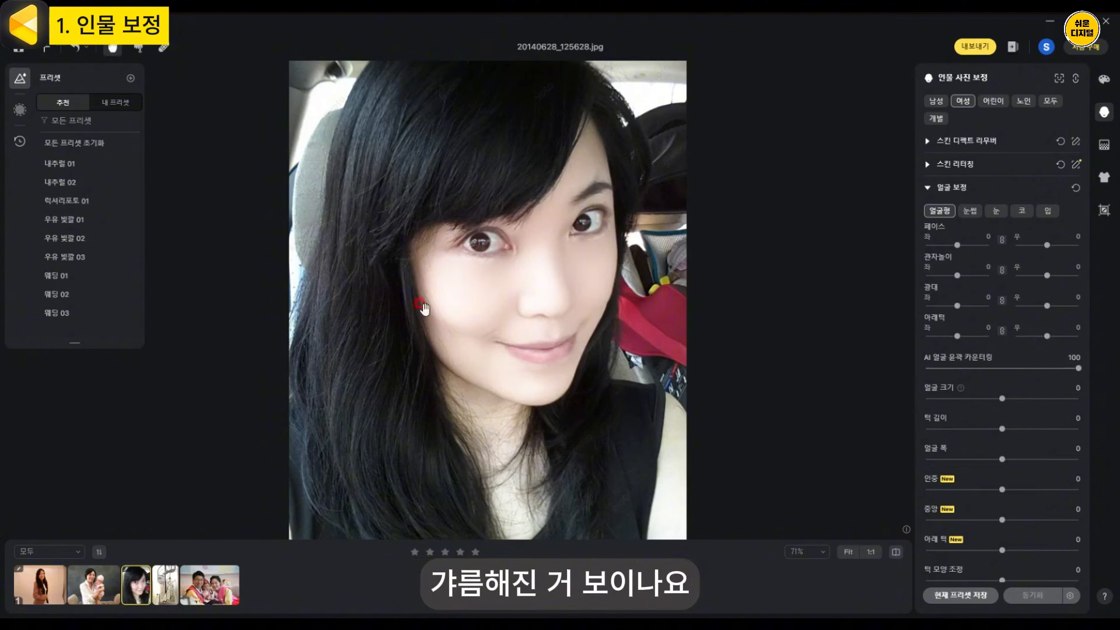
click(607, 518)
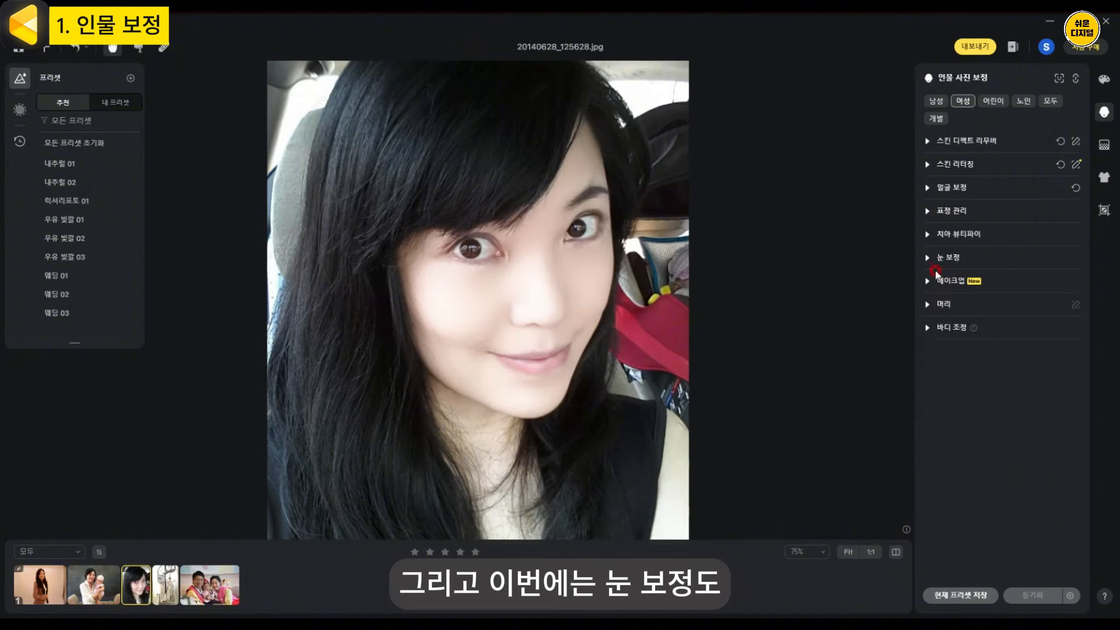
Try the general bright-eye styles 03, 04, 05 and 06 on the woman's eyes in eye correction
click(927, 258)
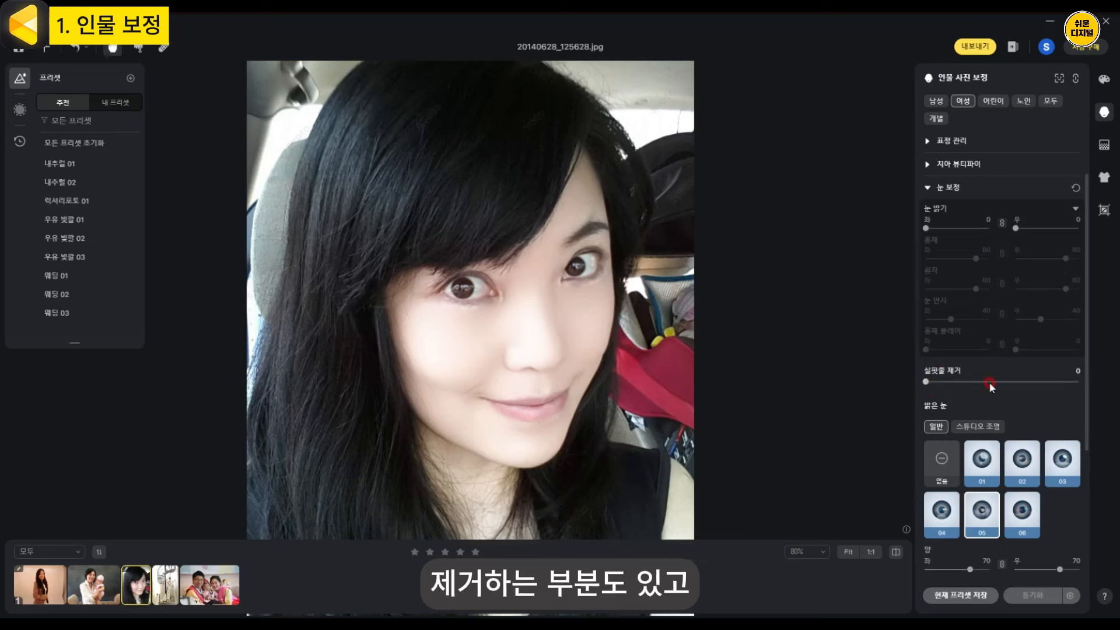
scroll(1027, 395, down, 3)
click(1062, 284)
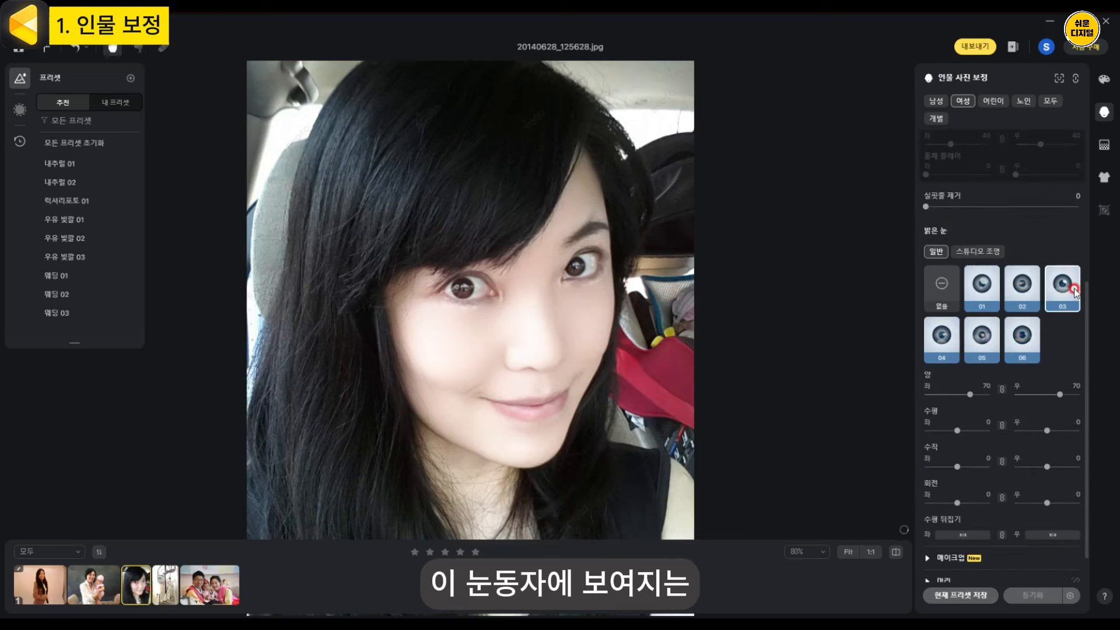
click(941, 336)
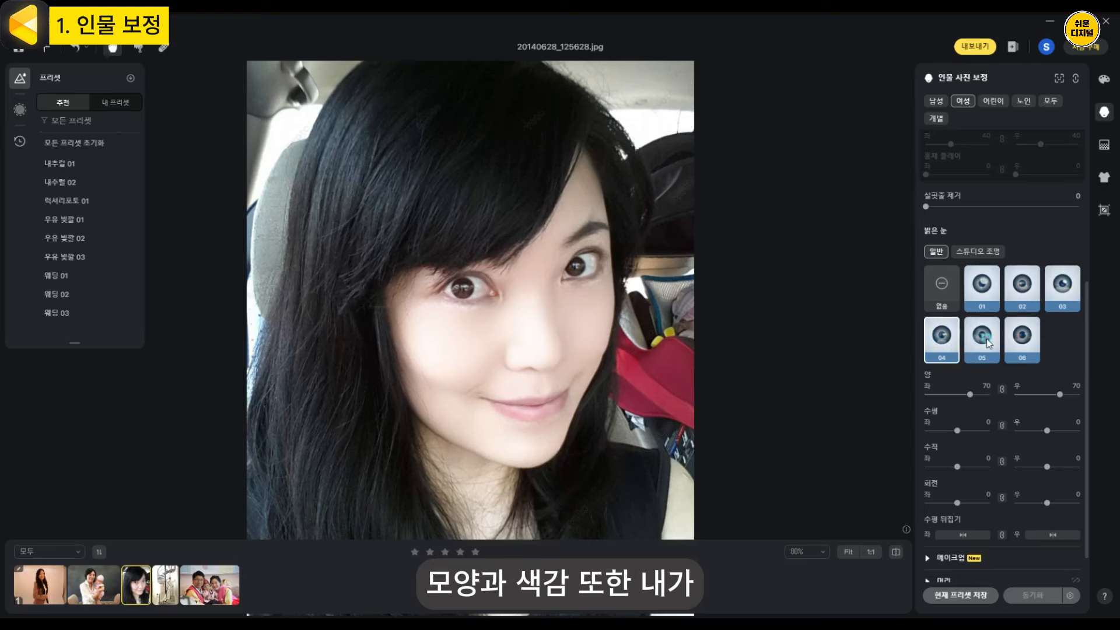
click(982, 337)
click(1033, 334)
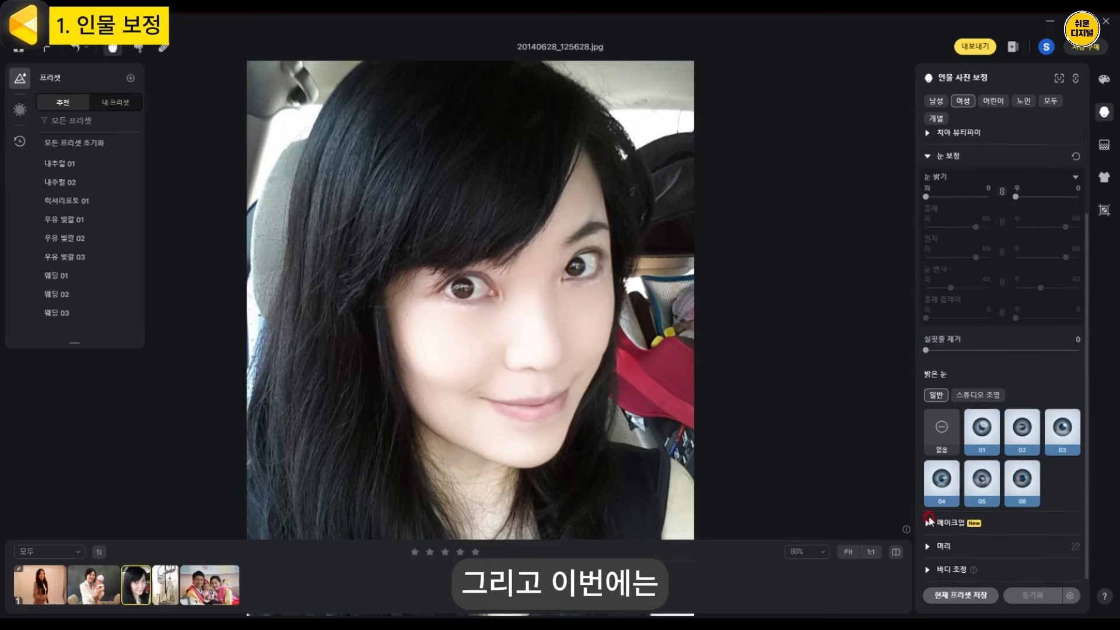
In makeup, raise the highlight to about halfway and set lip makeup amount to 100, saturation 94, luminance 91 and dimension 70
click(928, 523)
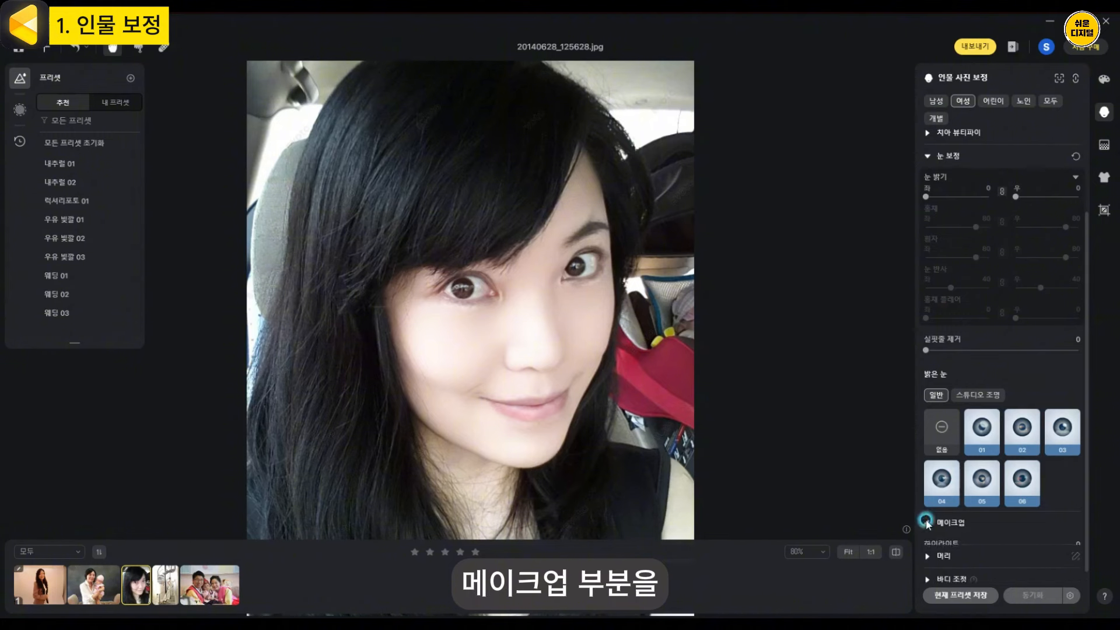
scroll(998, 432, down, 1)
scroll(997, 432, down, 4)
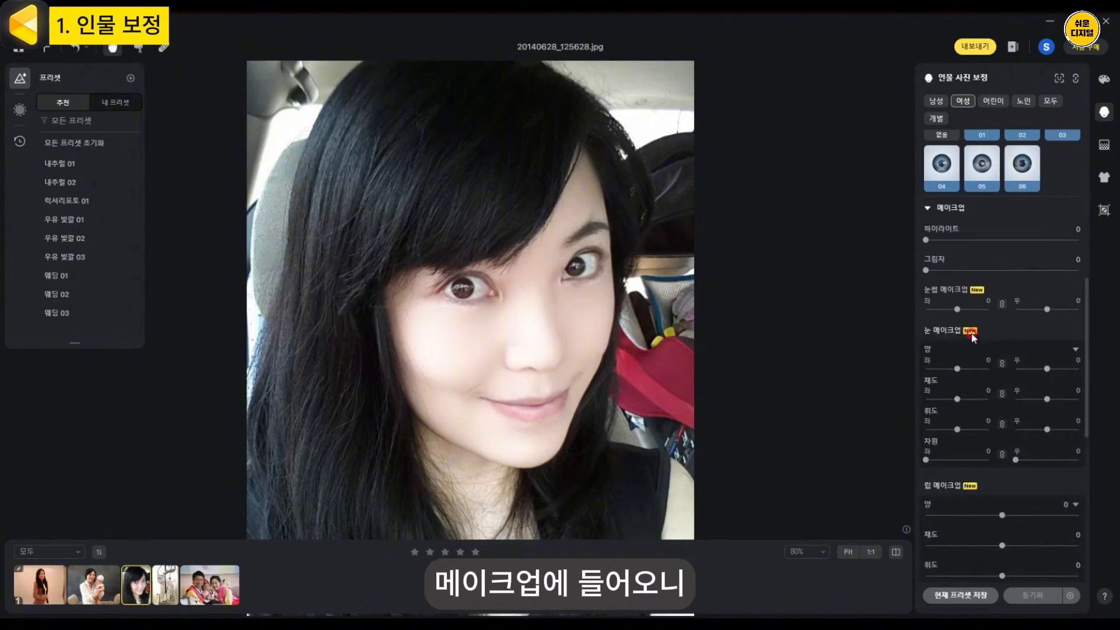
drag(926, 240, 1008, 244)
click(930, 272)
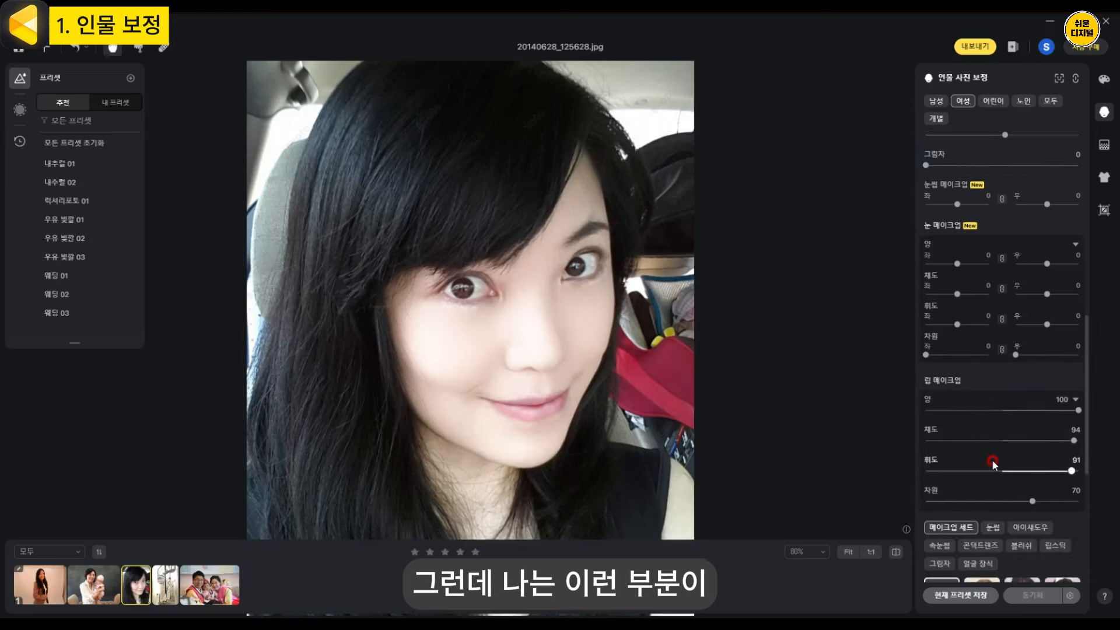
scroll(993, 462, down, 6)
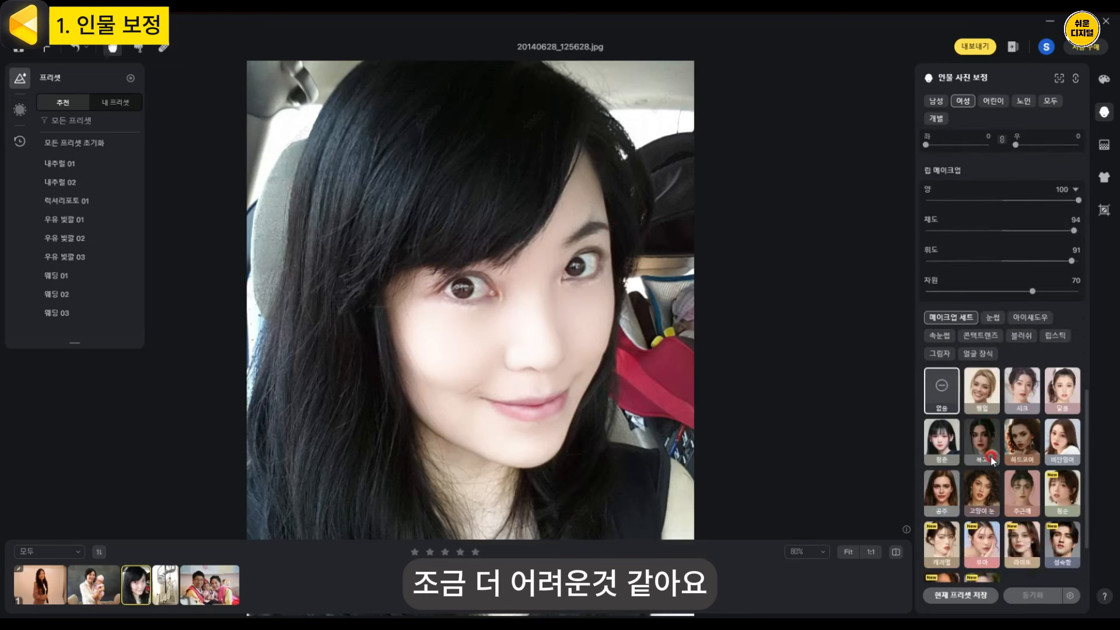
Try several makeup sets on the woman's portrait, including 캐러멜 and 우아, and apply the last set in the collection
scroll(1035, 348, down, 1)
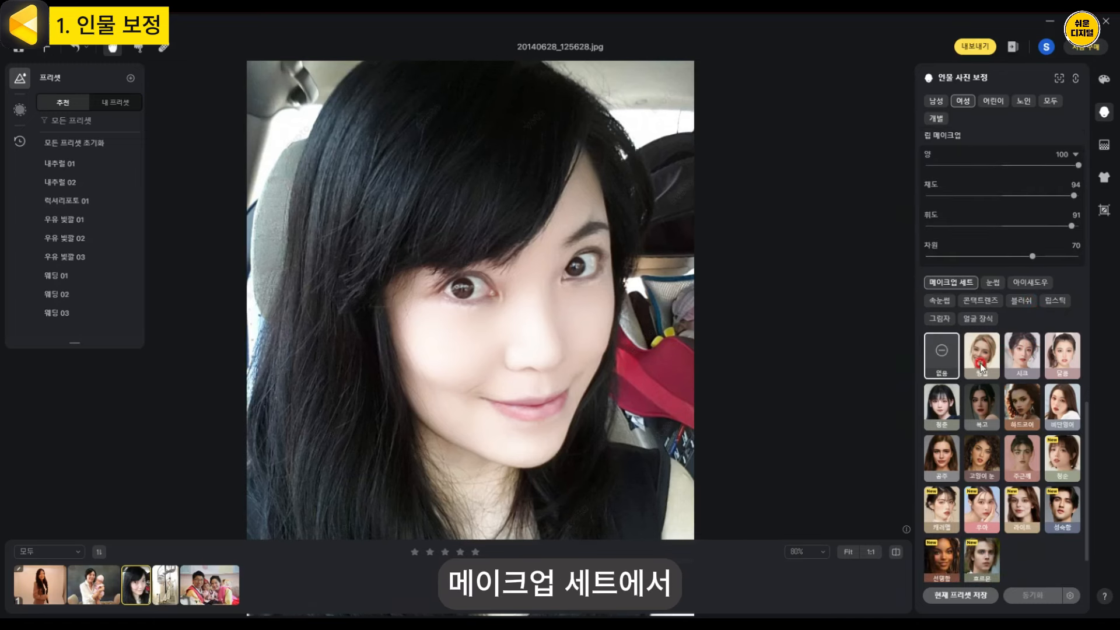
click(1063, 450)
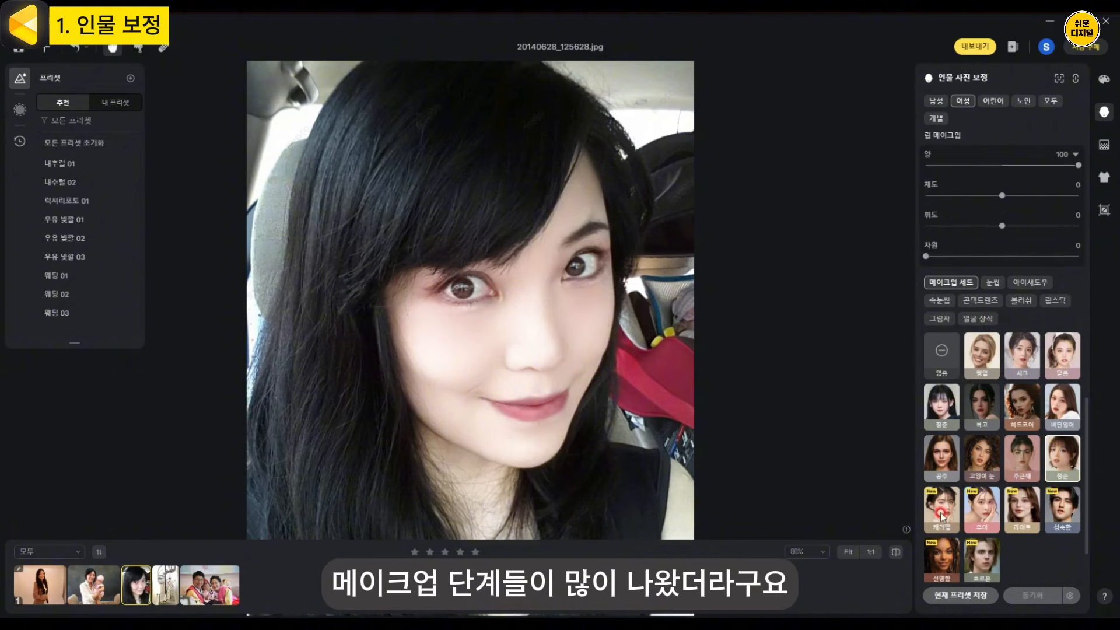
click(942, 514)
click(984, 512)
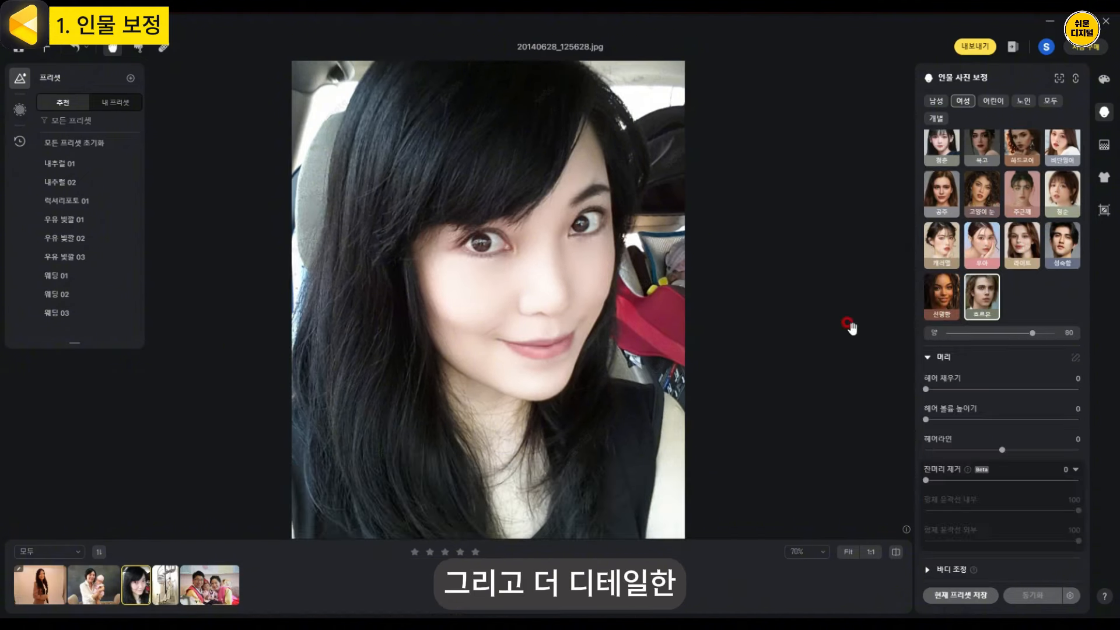
In hair correction, raise stray hair removal (잔머리 제거) to its maximum for the woman's portrait
click(847, 363)
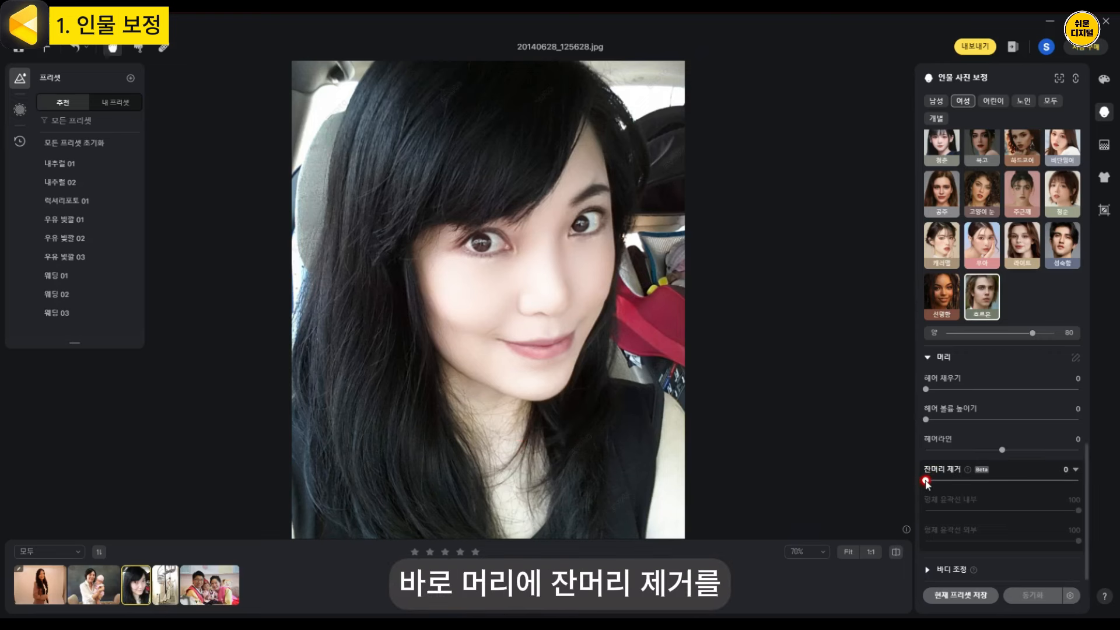
drag(926, 481, 1079, 480)
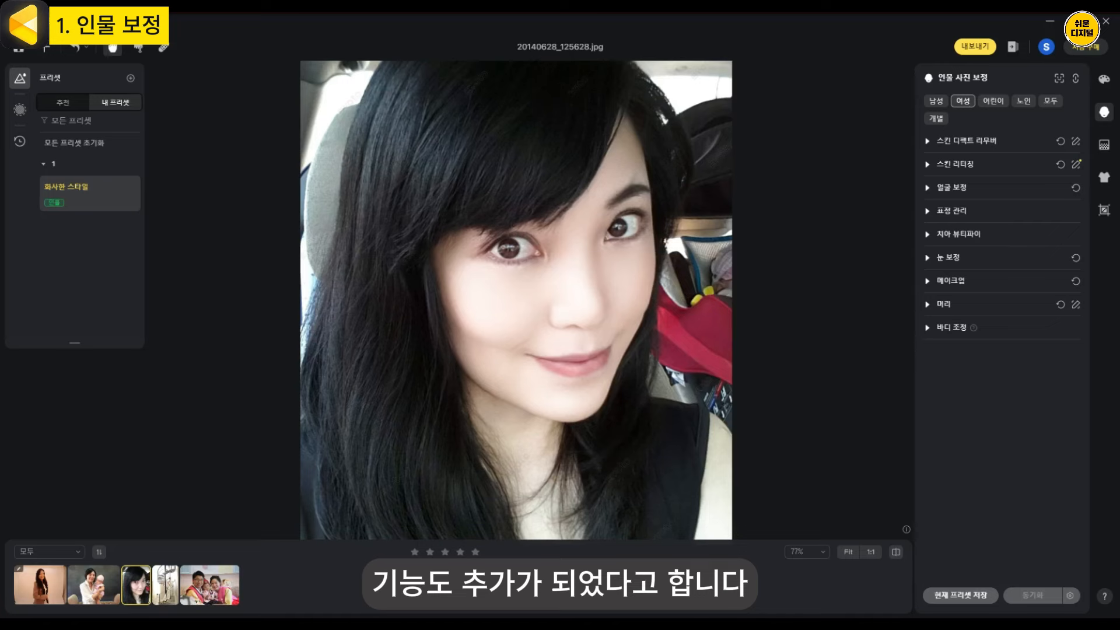
Open the photo of the bride on the spiral staircase and set AI body shape correction to -86 in body adjustment
click(170, 583)
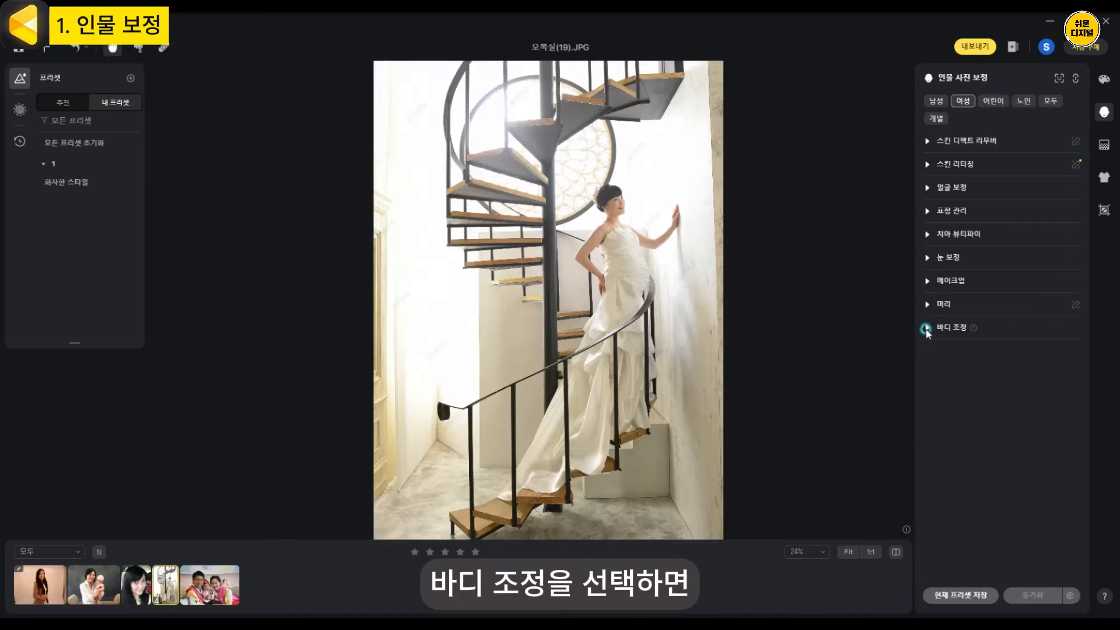
click(927, 328)
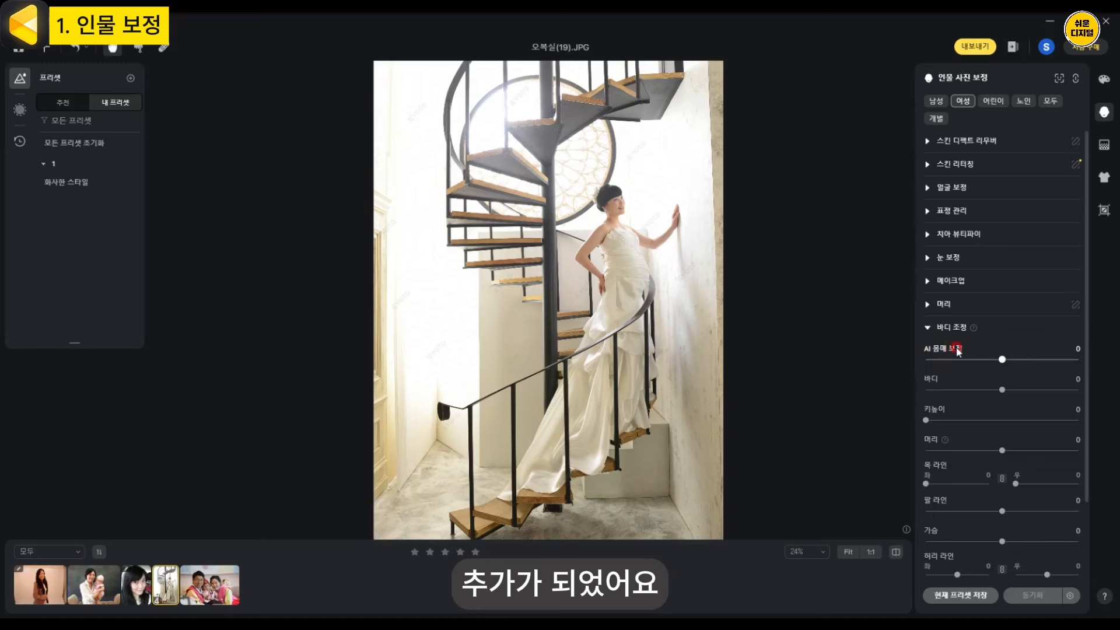
drag(1002, 360, 935, 365)
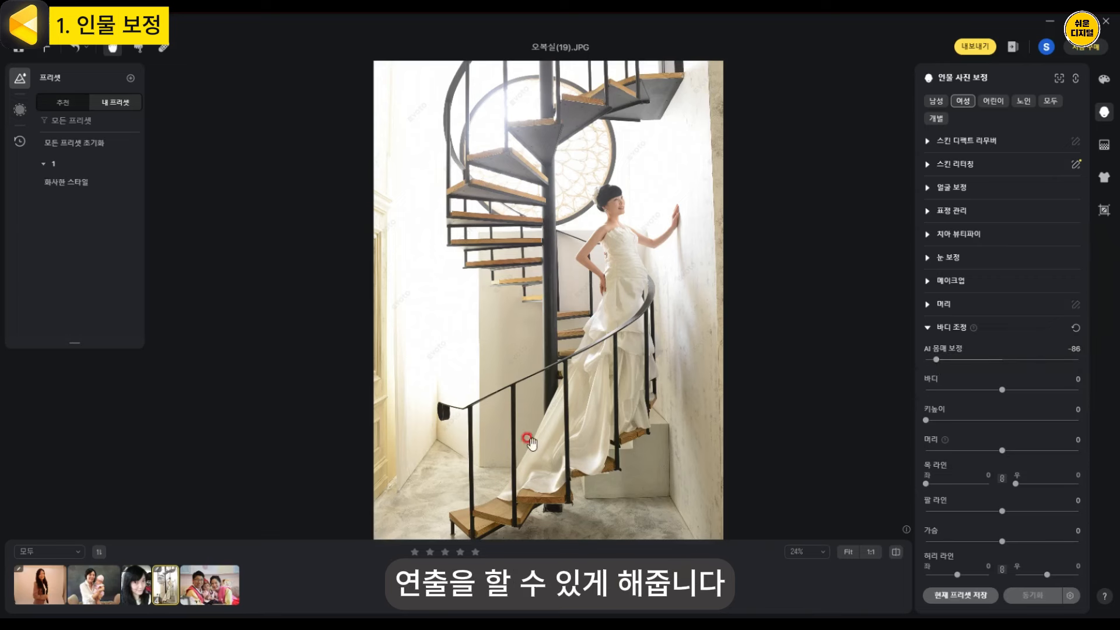
Set the bride's body to -21, height 63, head -37, arm line -37, chest 24, both waist lines 6 and hip line 17
drag(1001, 389, 988, 395)
drag(926, 421, 973, 450)
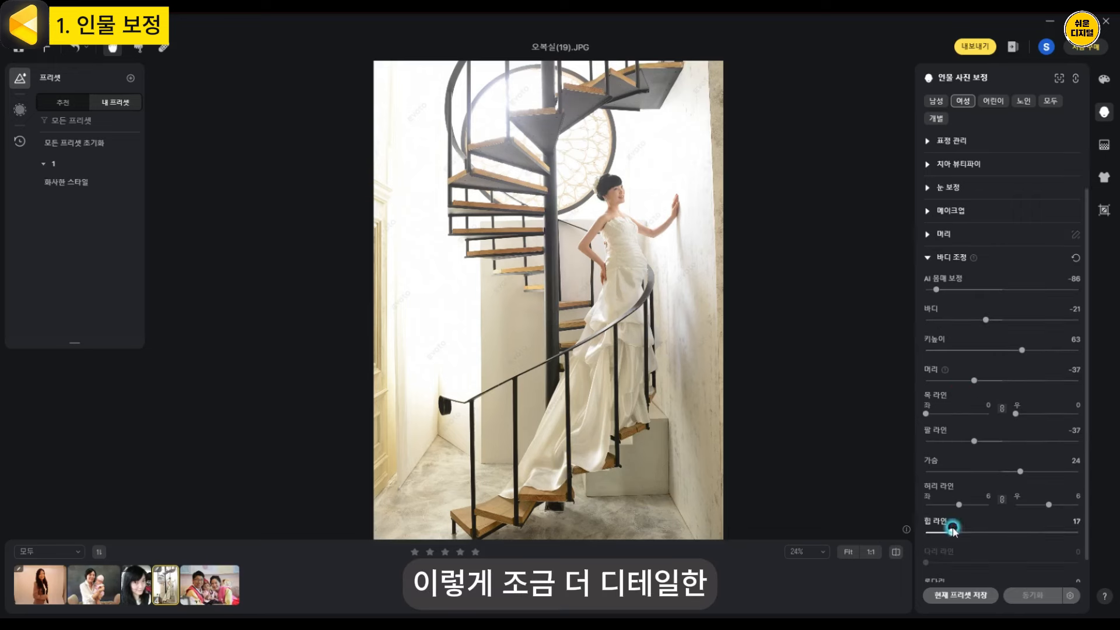
click(967, 421)
scroll(968, 429, down, 1)
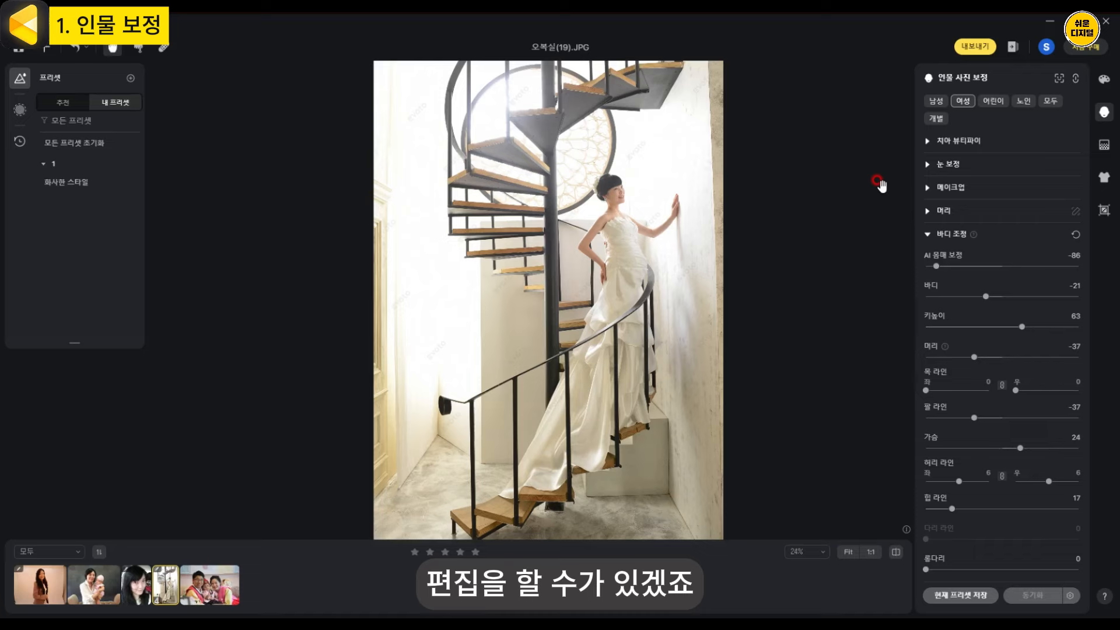
click(812, 201)
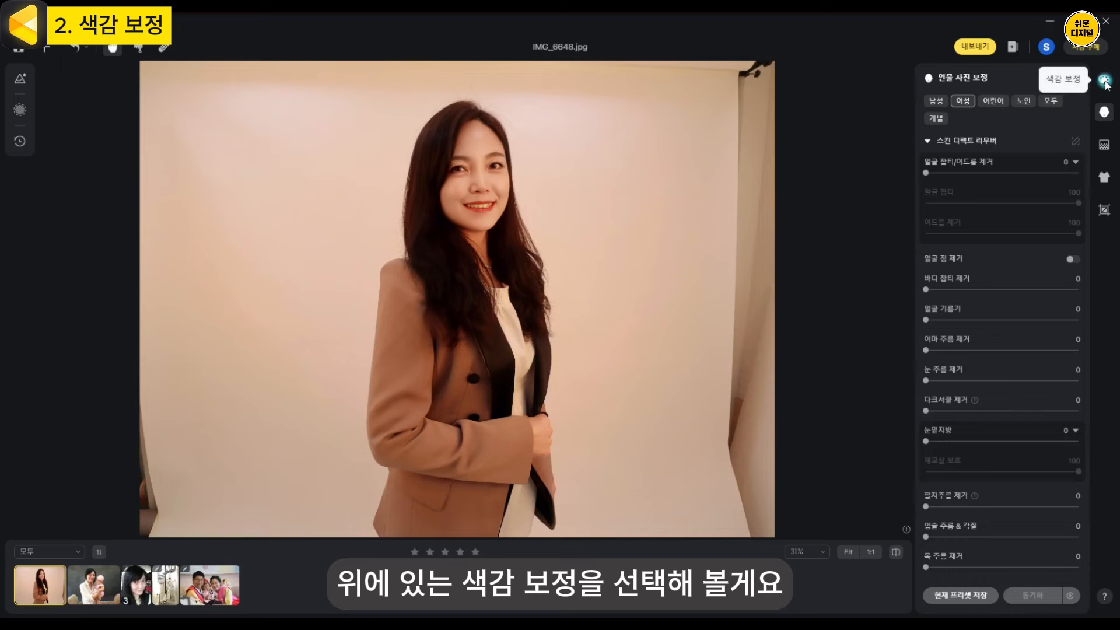
In color correction, try the soft and film AI style templates on the woman in the brown jacket and apply 비비드 라이트
click(1104, 81)
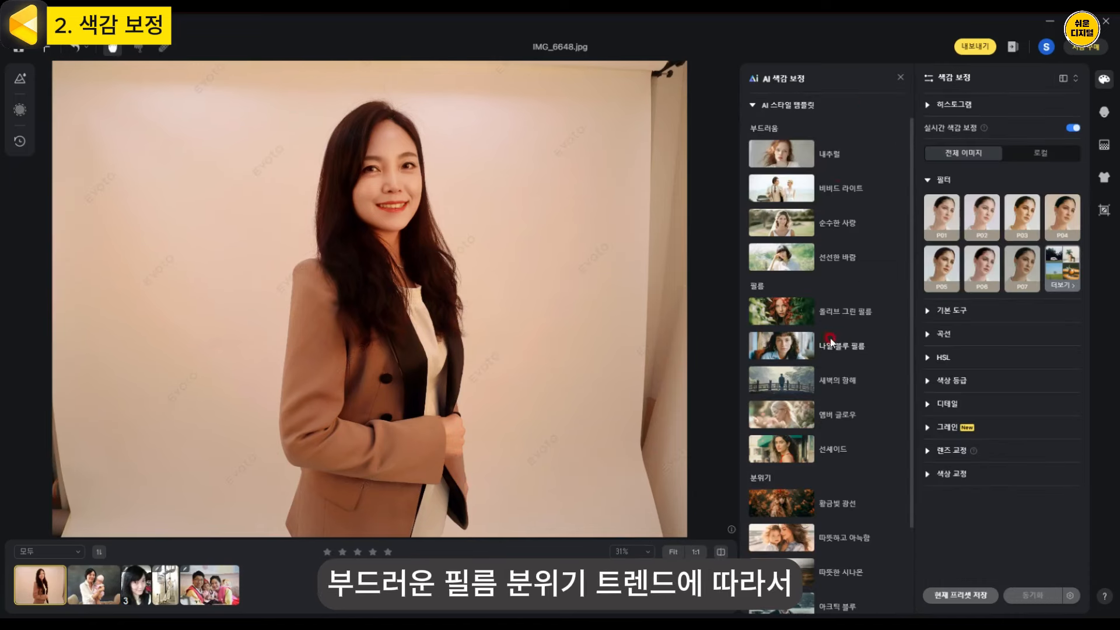
scroll(857, 468, down, 2)
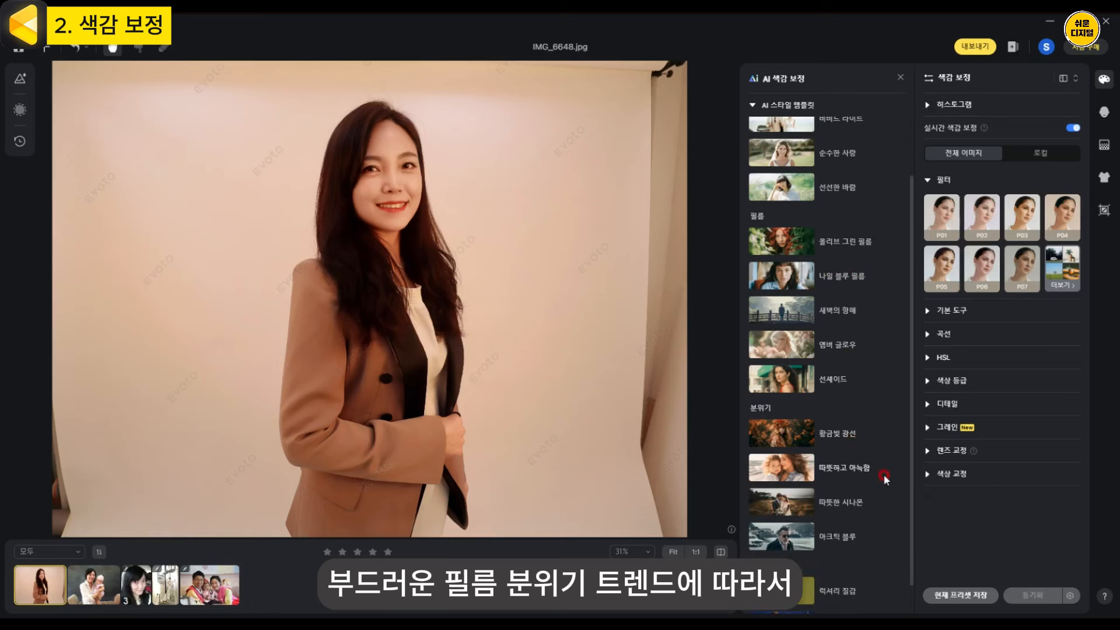
scroll(853, 286, up, 2)
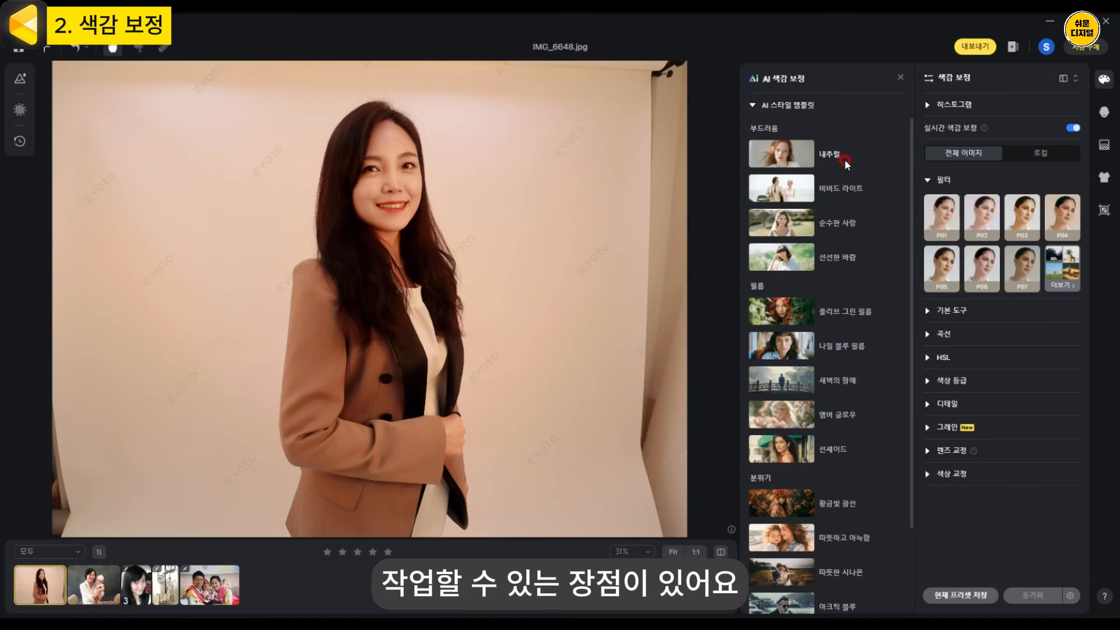
click(844, 160)
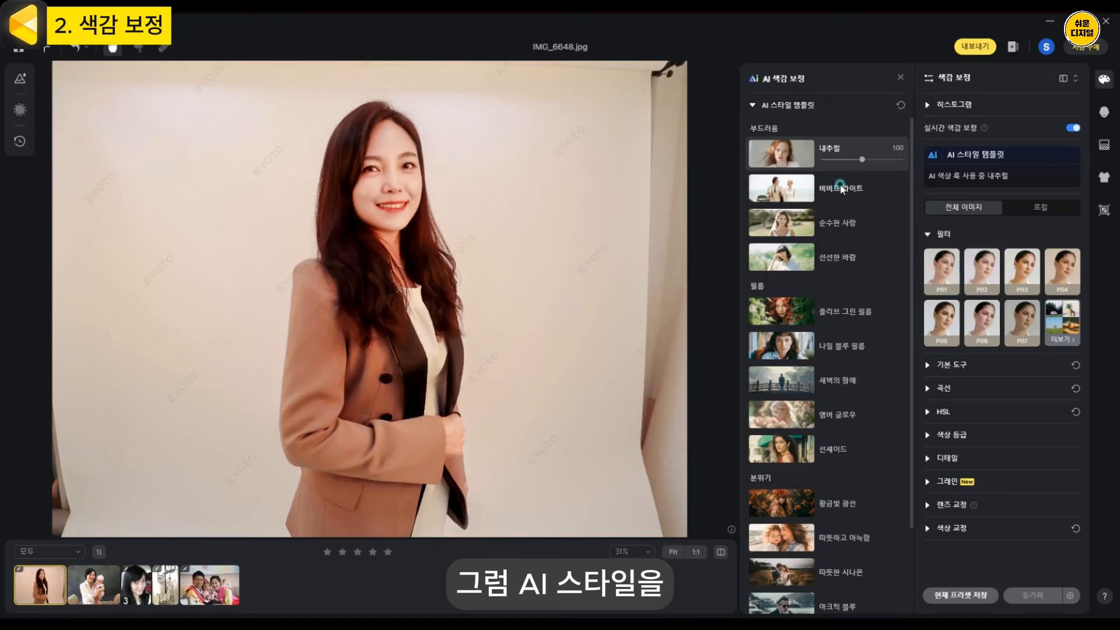
click(838, 204)
click(840, 222)
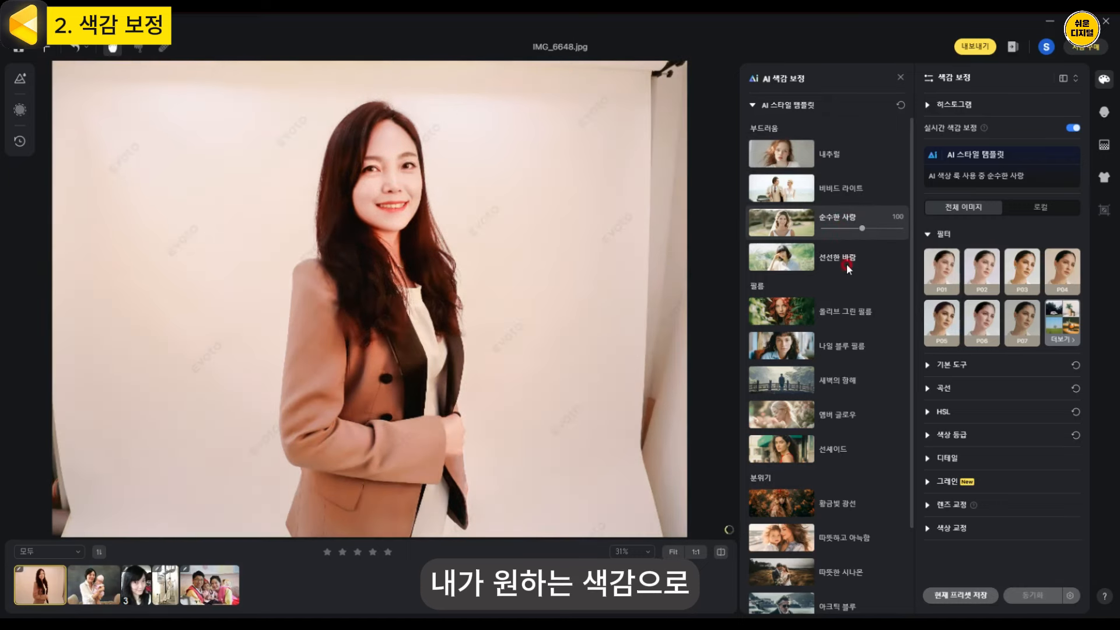
click(845, 261)
click(834, 326)
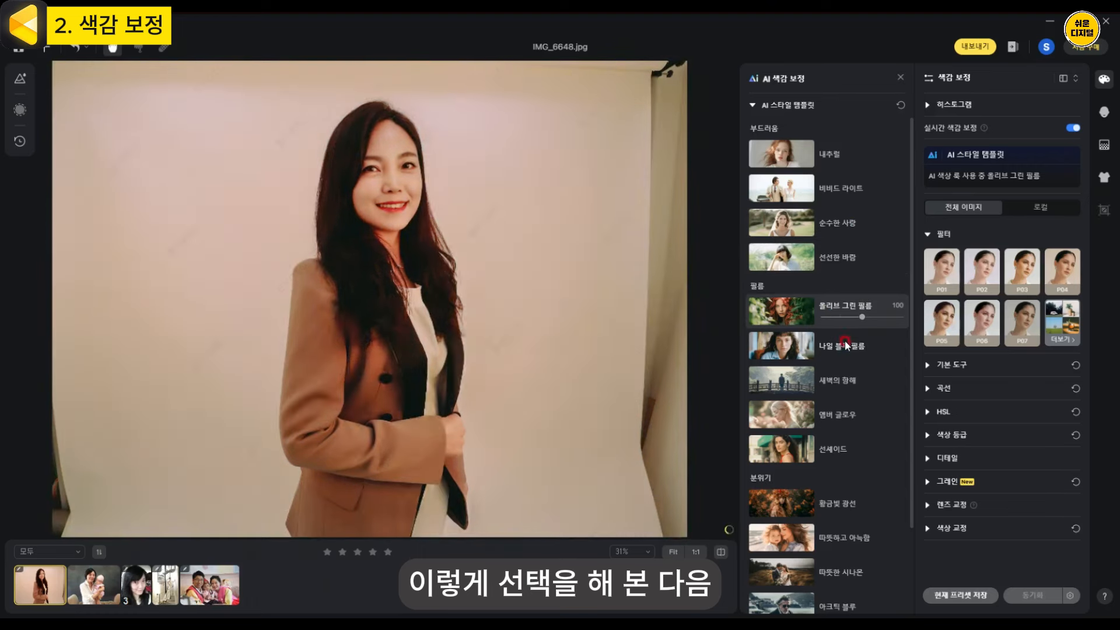
click(846, 347)
click(843, 184)
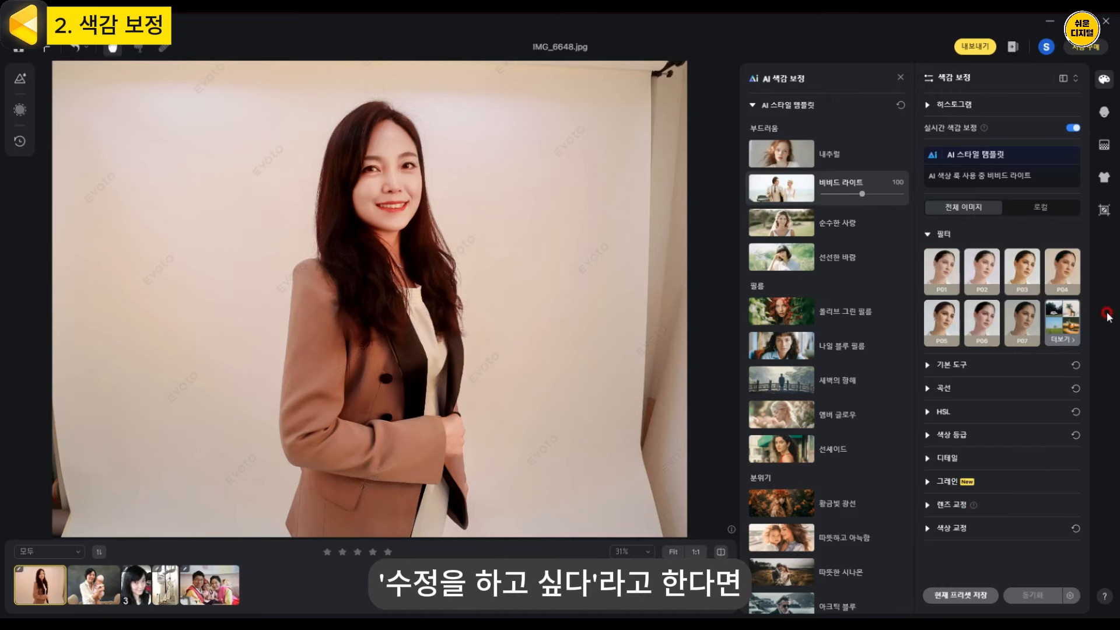
Try color filters P02, P01, P03 and P04 on the studio photo, lowering the strength of P04 to 61
click(981, 276)
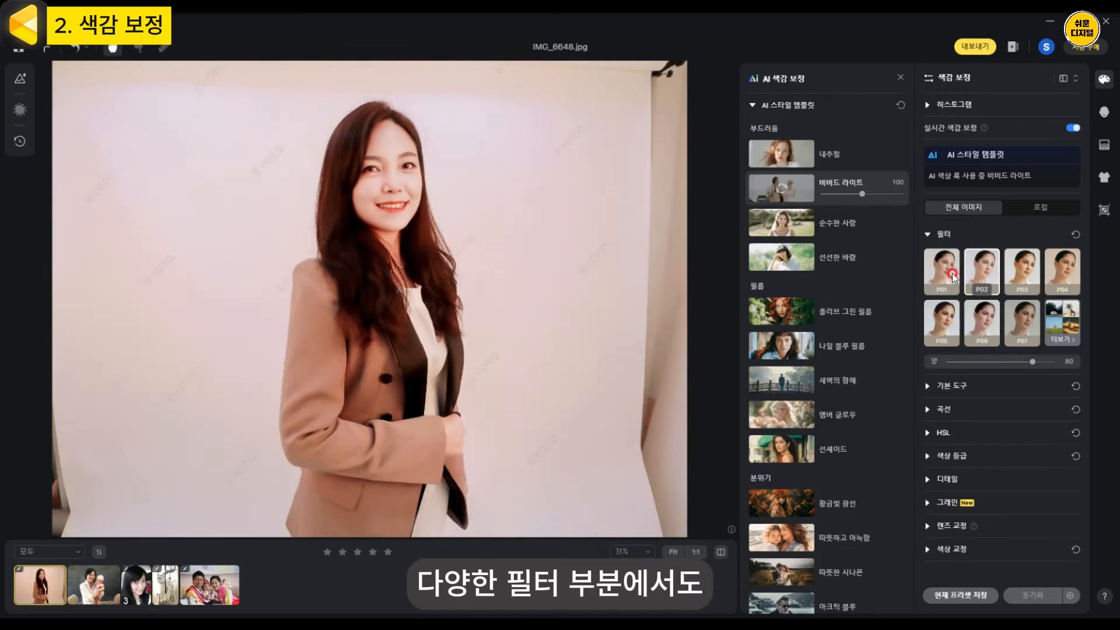
click(952, 274)
click(1021, 270)
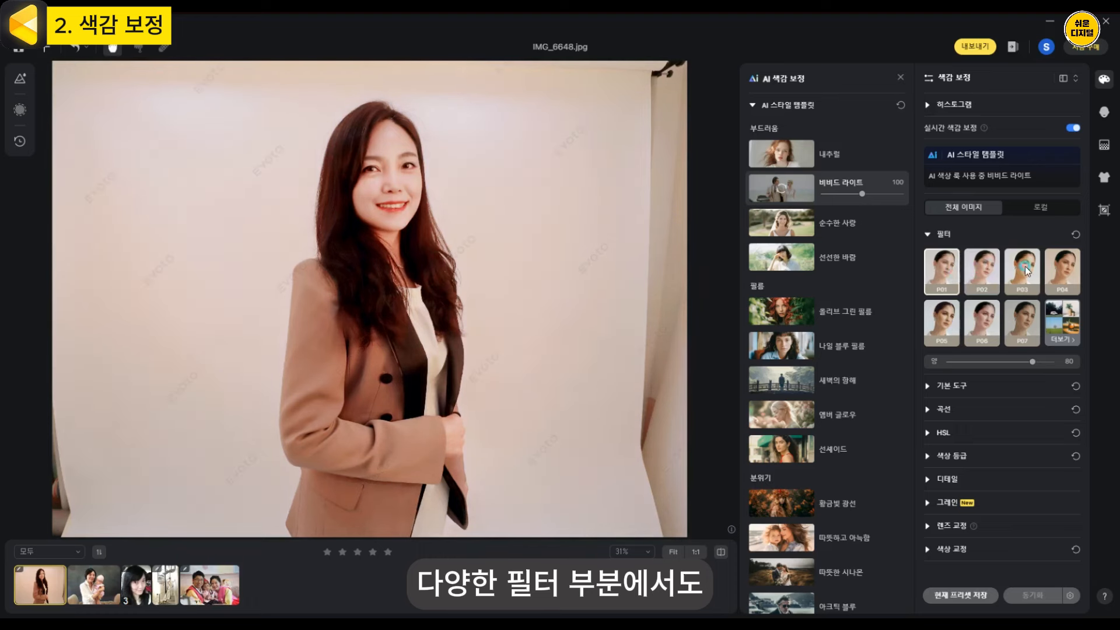
click(1059, 274)
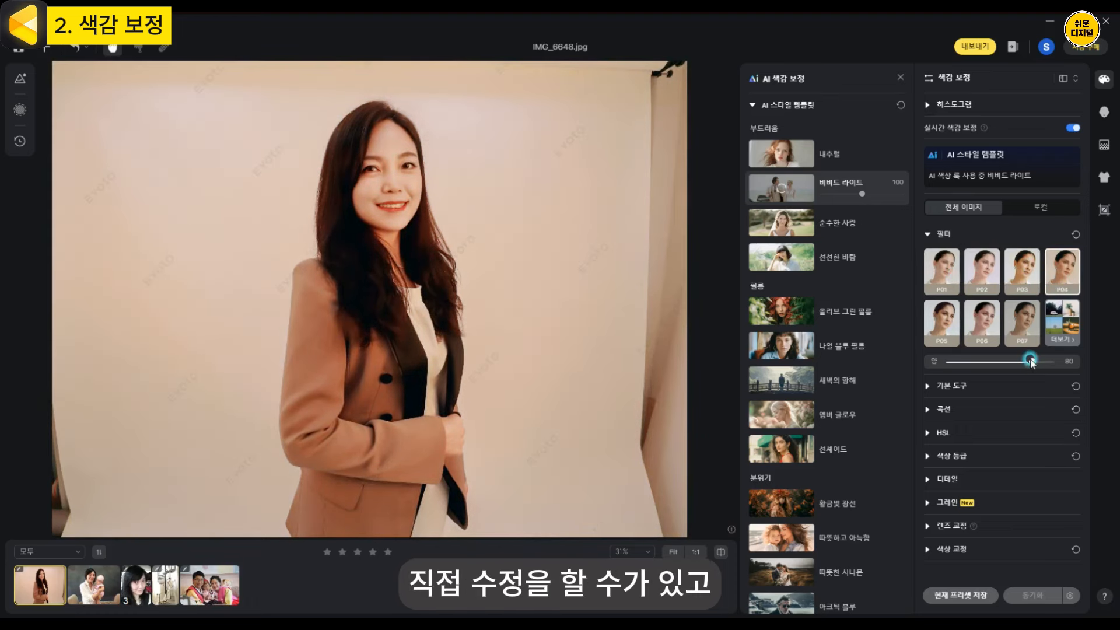
drag(1030, 361, 1012, 362)
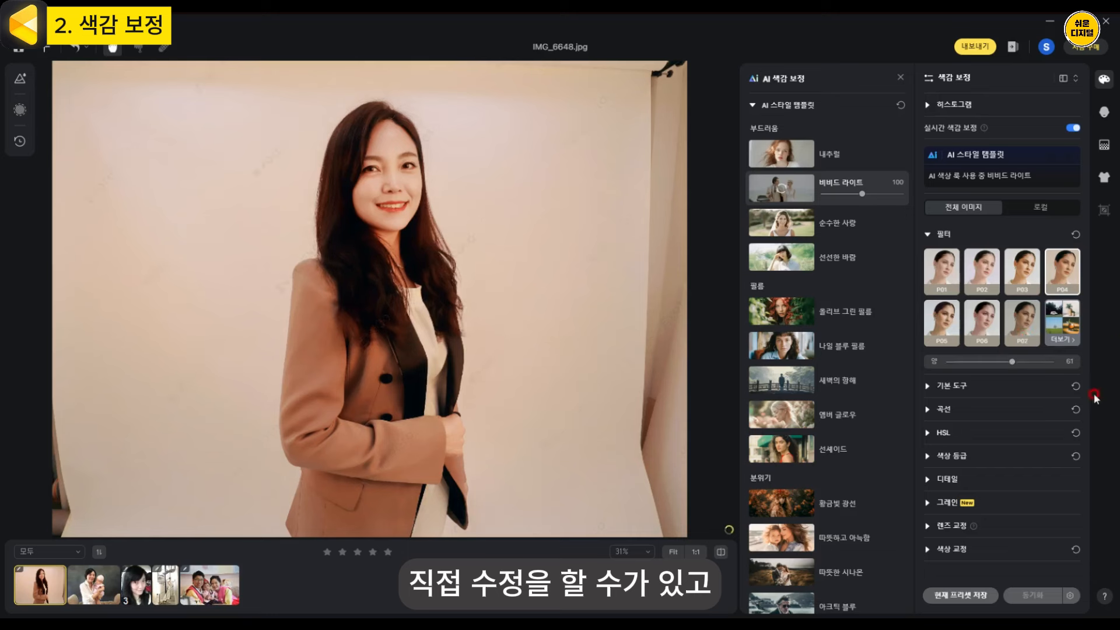
Examine the white balance and tone settings in the basic color tools for the studio photo
click(1064, 385)
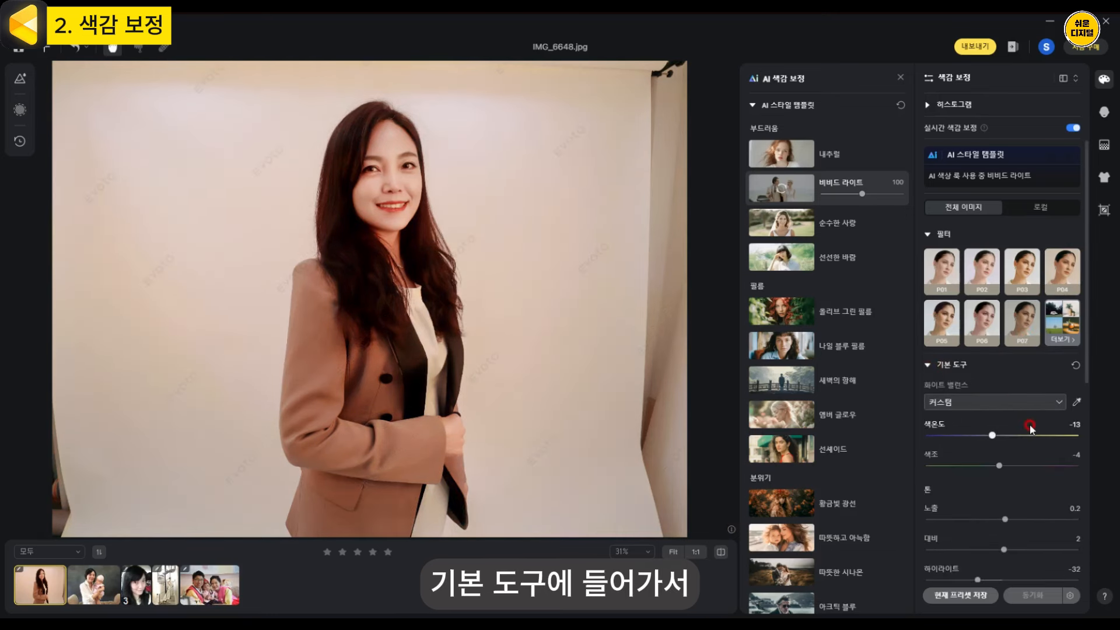
scroll(1031, 428, down, 1)
scroll(1031, 425, down, 1)
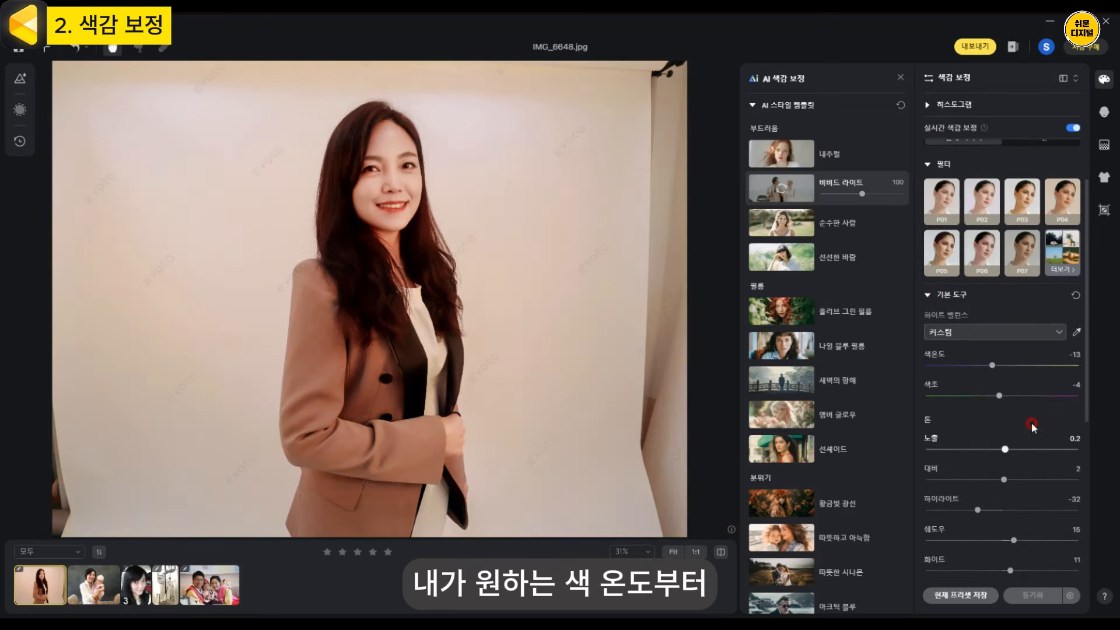
scroll(1025, 481, down, 1)
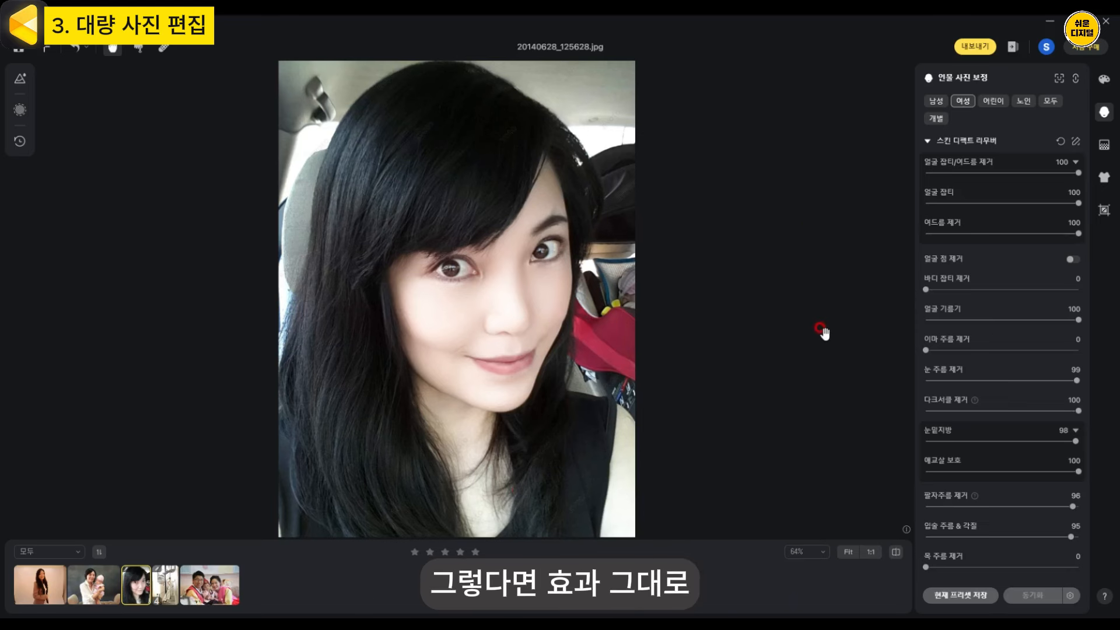
Select all five photos in the filmstrip and make the retouched car portrait the active one
click(46, 581)
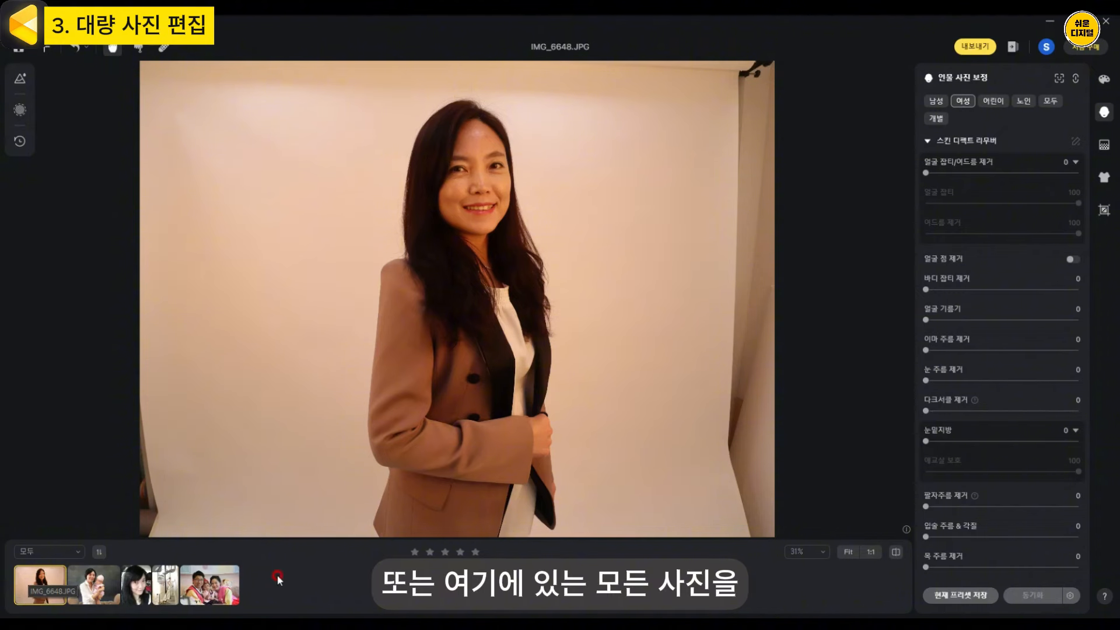
drag(278, 571, 19, 576)
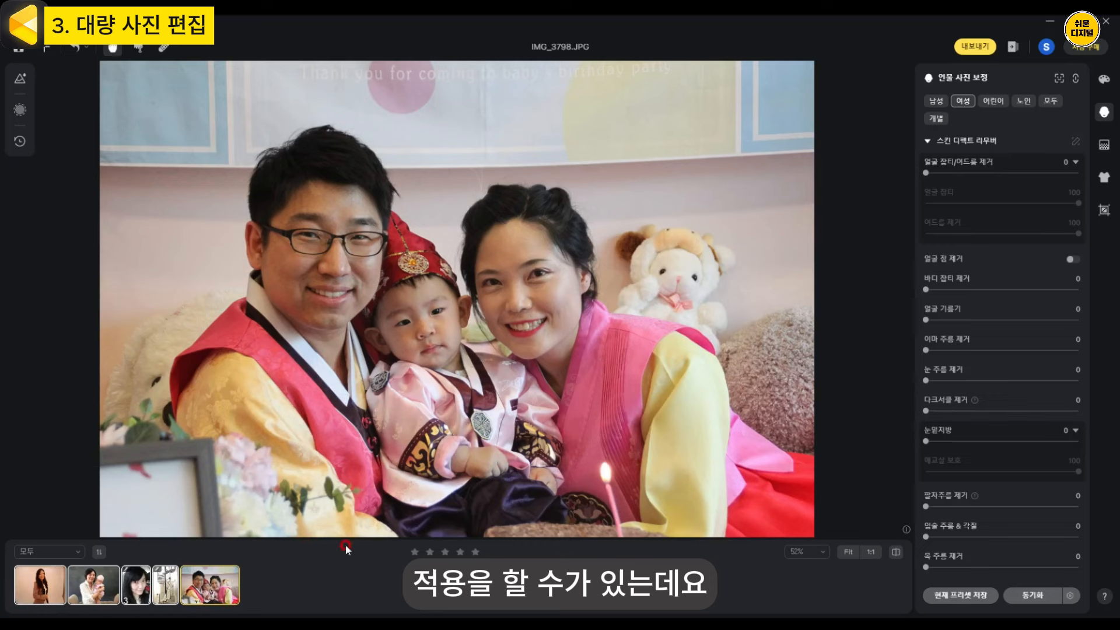
click(136, 589)
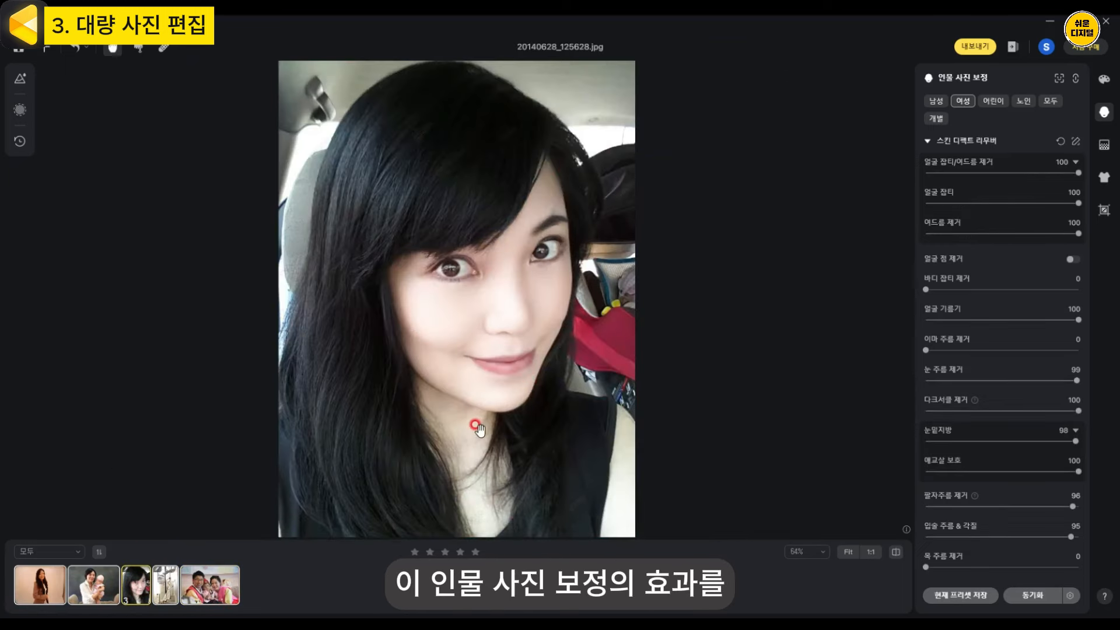
View the studio photo IMG_6648, return to the car portrait and copy its retouching effects
click(50, 589)
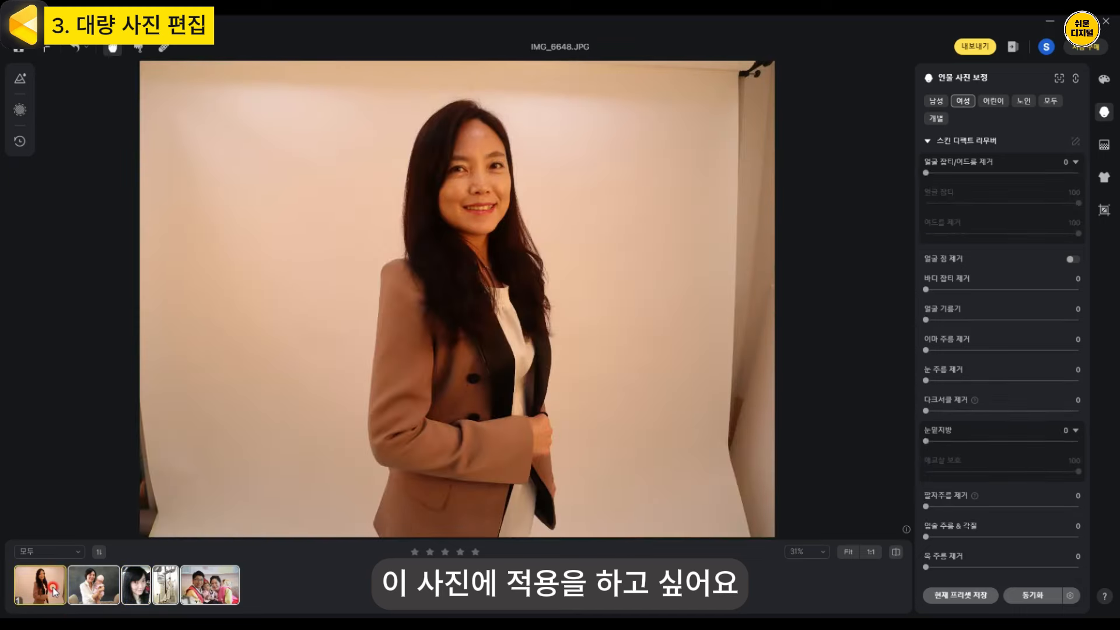
click(136, 589)
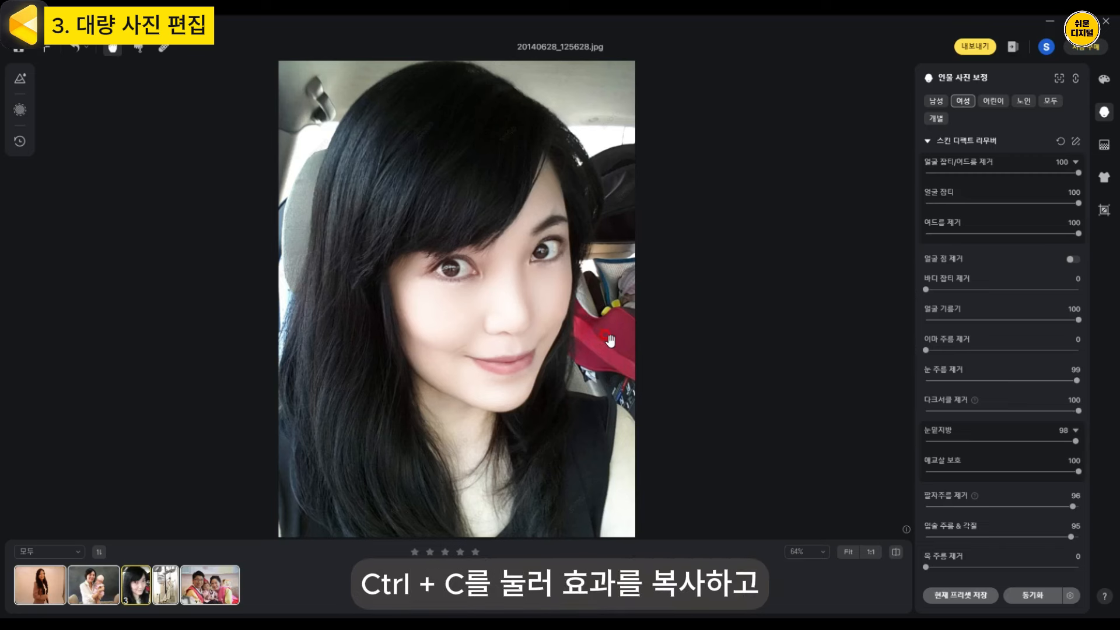
key(ctrl+c)
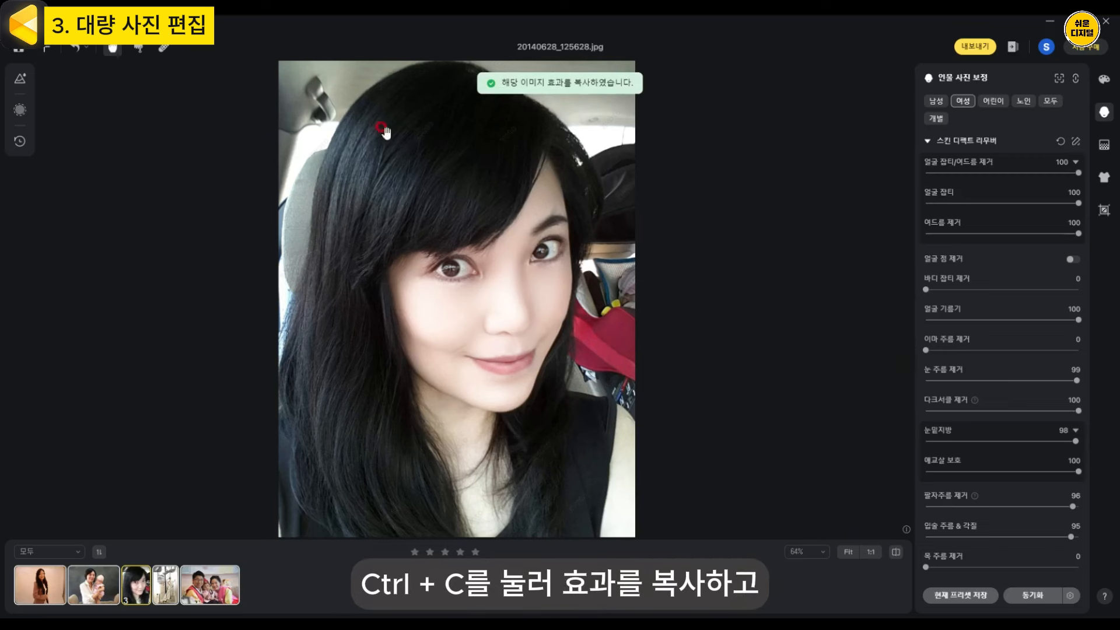
Paste the copied retouching effects onto studio photo IMG_6648 and synchronize the effects across all photos in the filmstrip
click(27, 604)
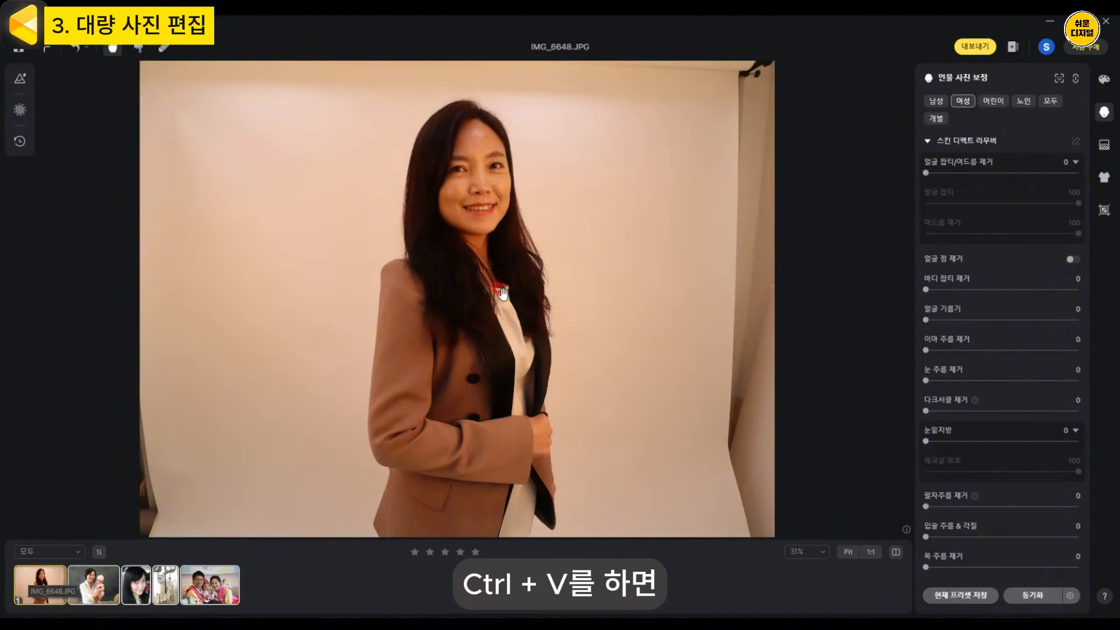
key(ctrl+v)
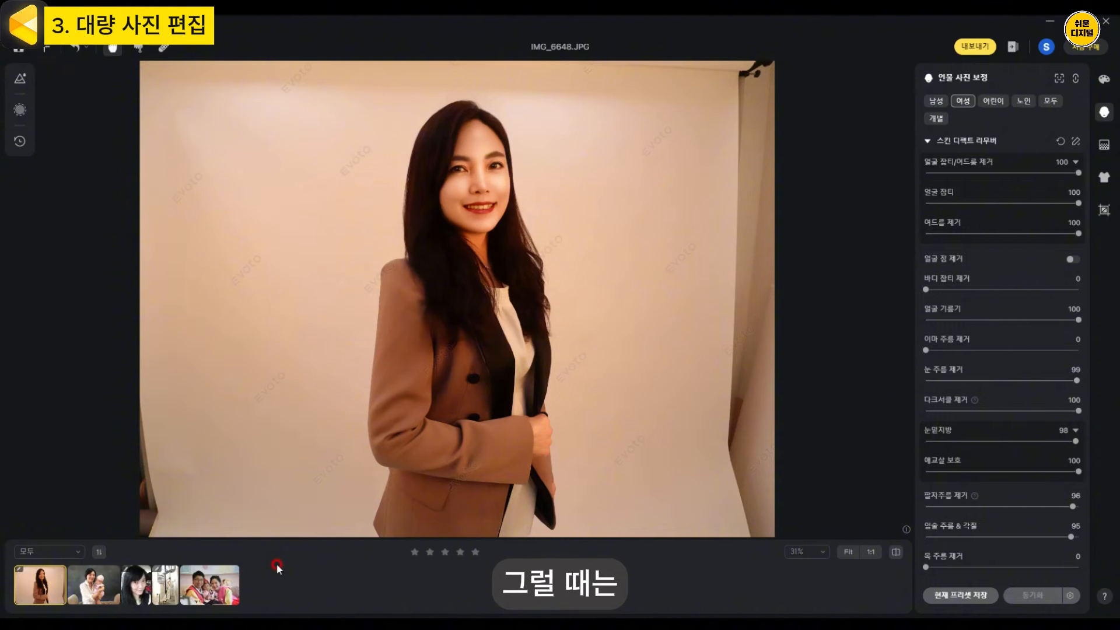
drag(270, 588, 10, 578)
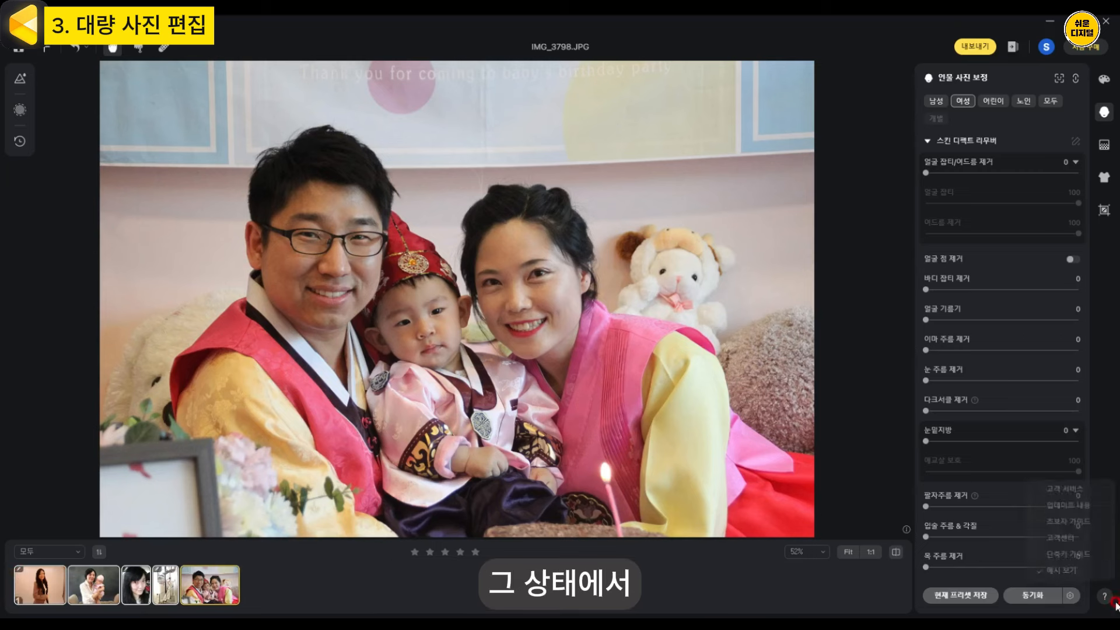
click(1031, 595)
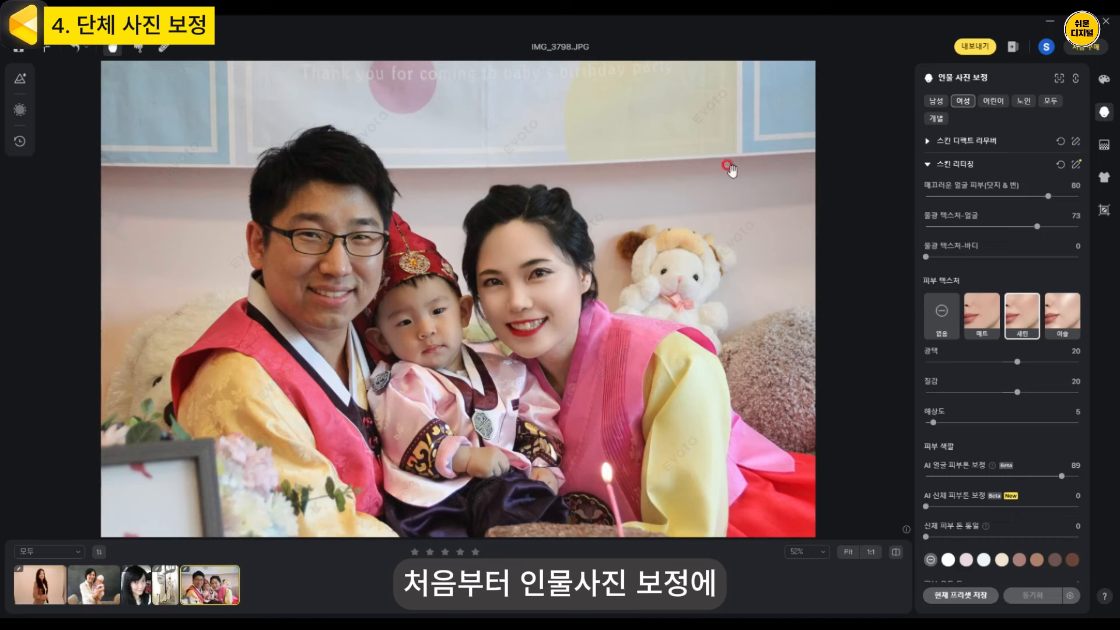
Compare the skin retouching settings for the male, female, child and elderly groups on family photo IMG_3798
click(936, 101)
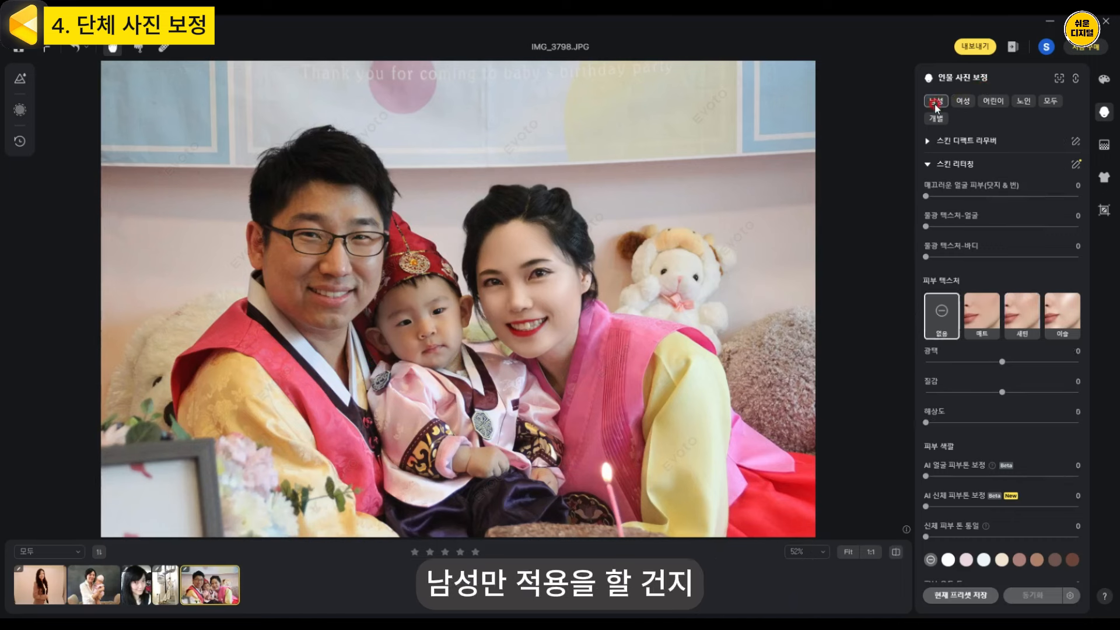
click(965, 101)
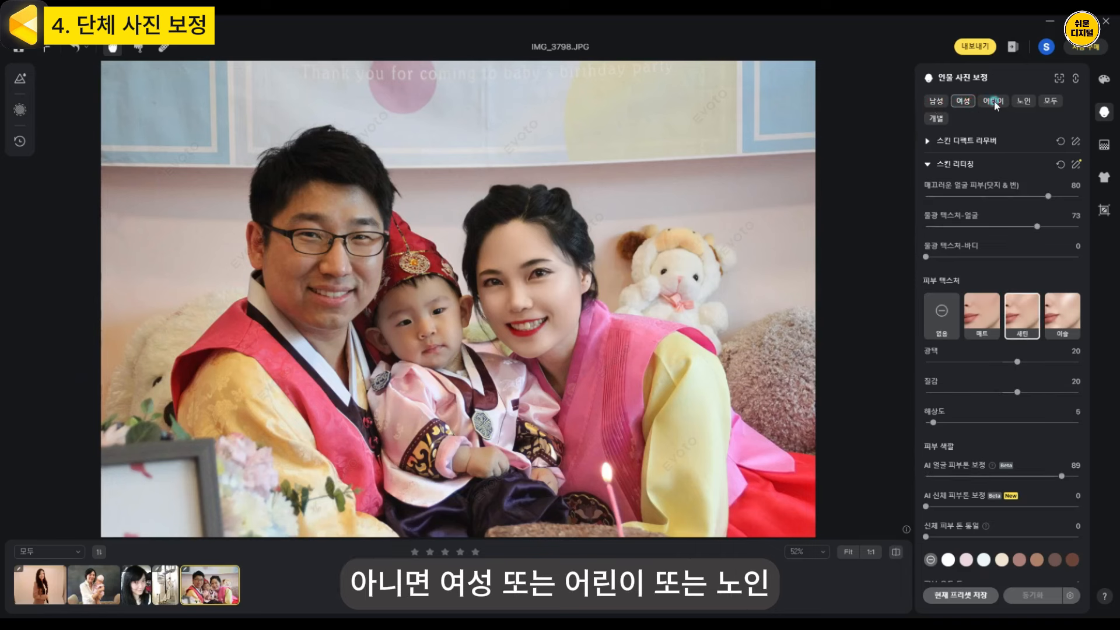
click(994, 101)
click(1021, 102)
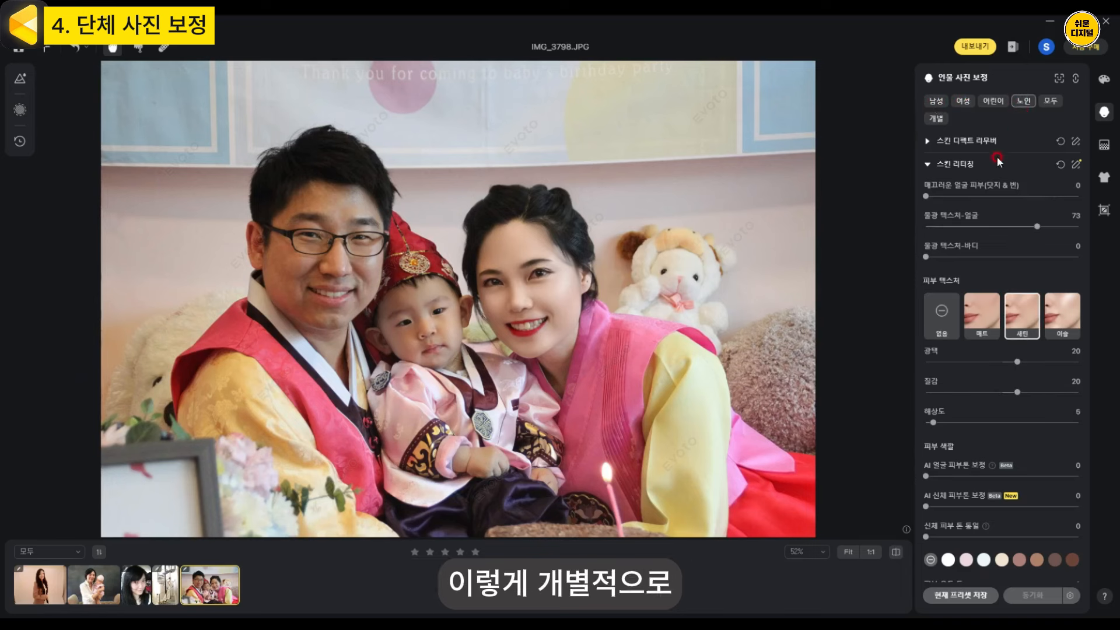
Switch the family photo to linked retouching for all person groups and review the skin defect removal settings for men and women
click(1051, 101)
click(387, 353)
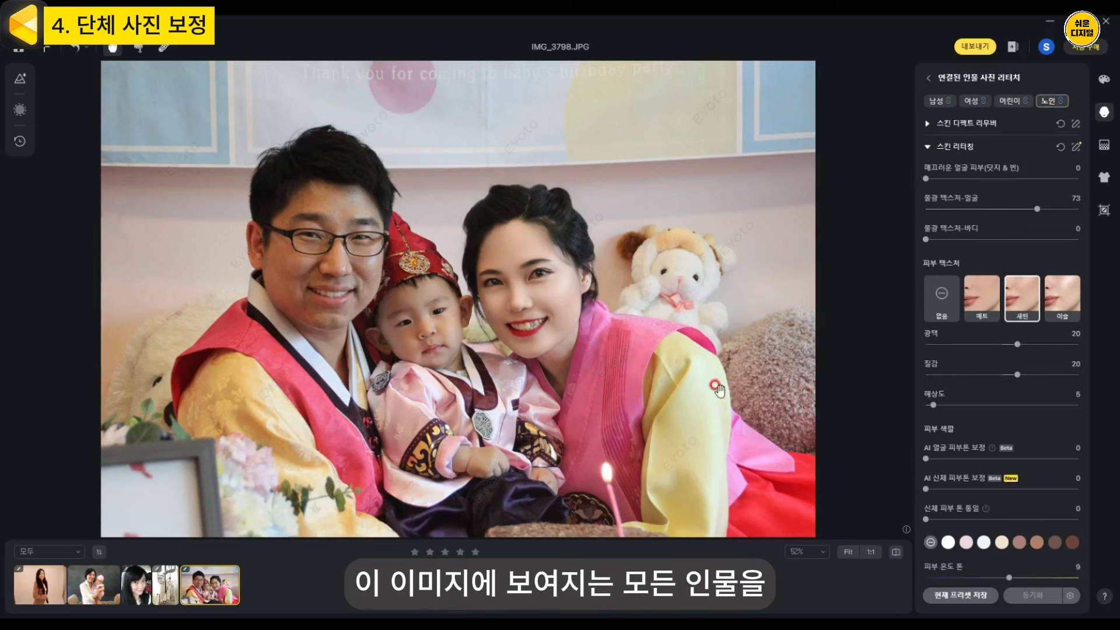
click(595, 266)
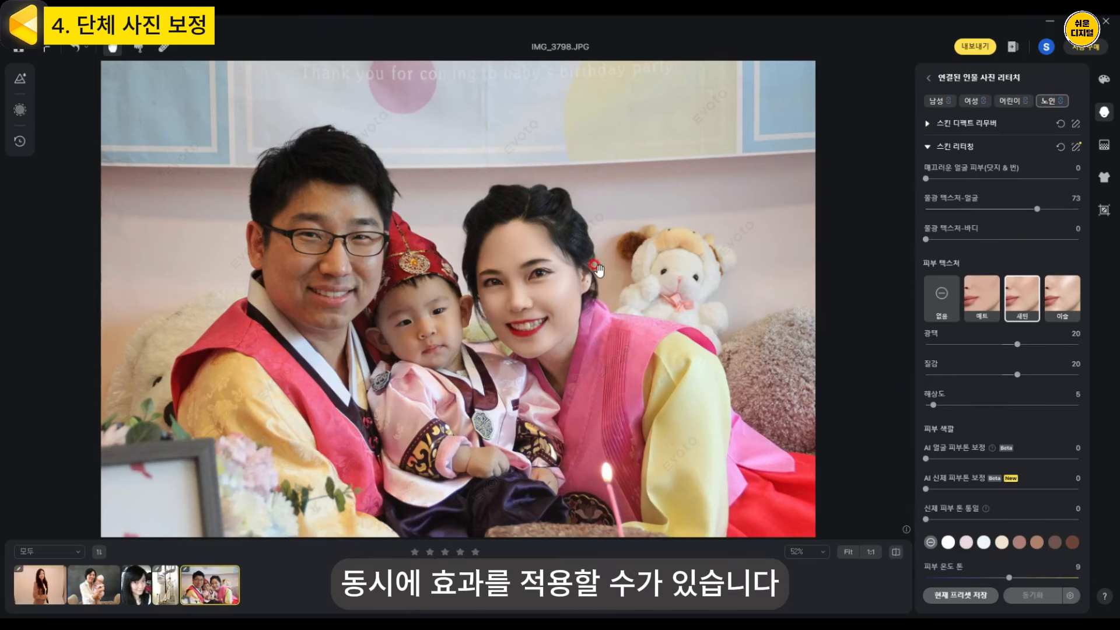
click(936, 123)
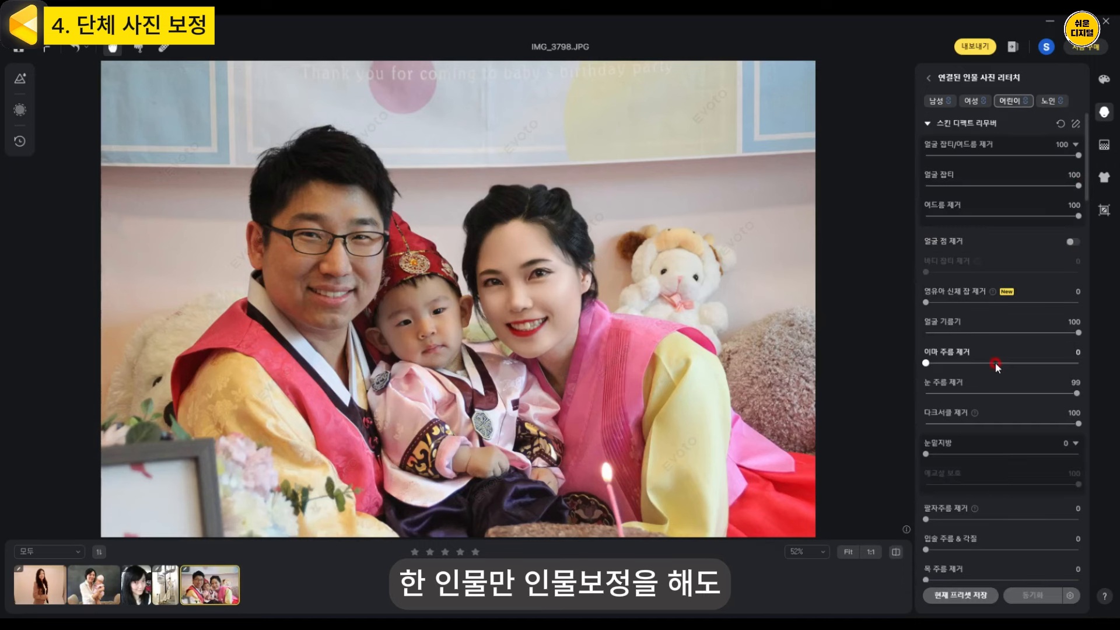
click(940, 103)
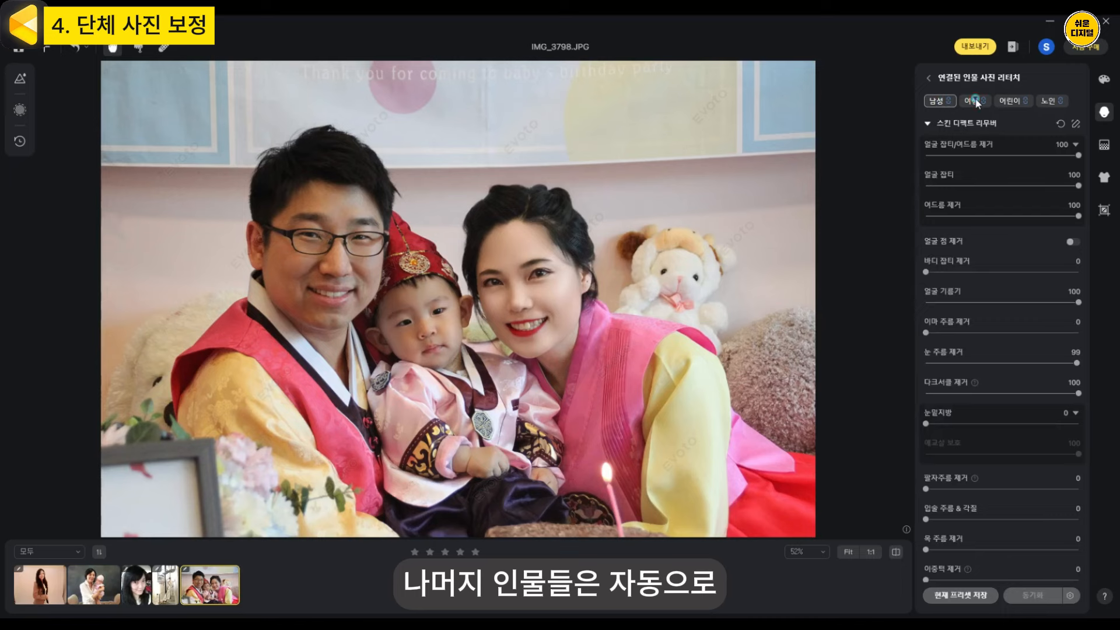
click(976, 100)
click(925, 239)
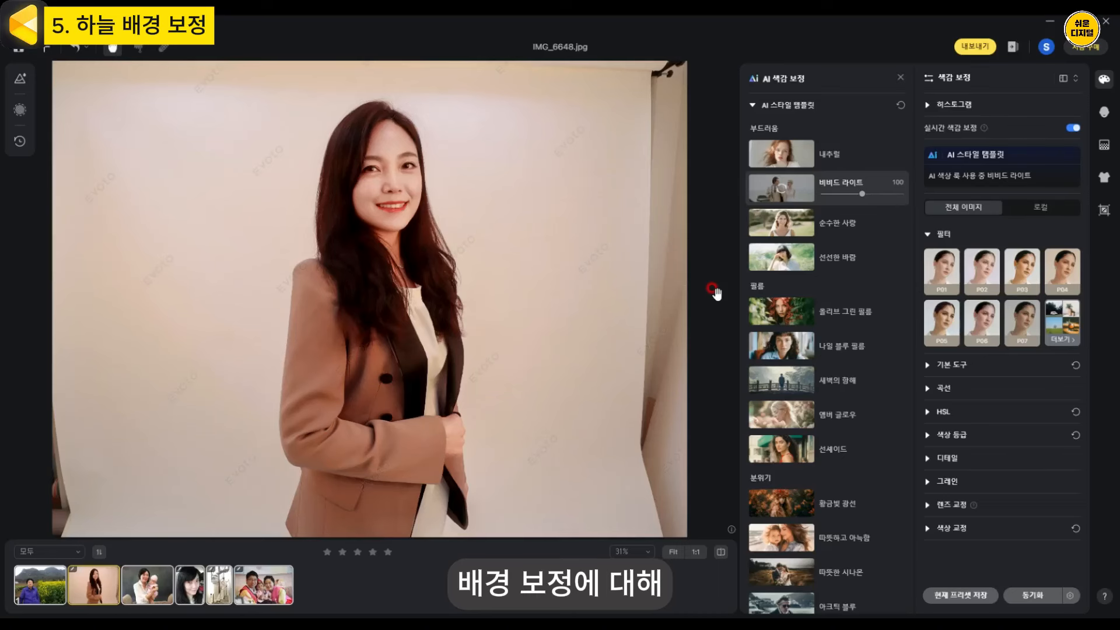
Try the white, Gray02 and black backdrops on the studio portrait and apply the Fabric02 background
click(1103, 145)
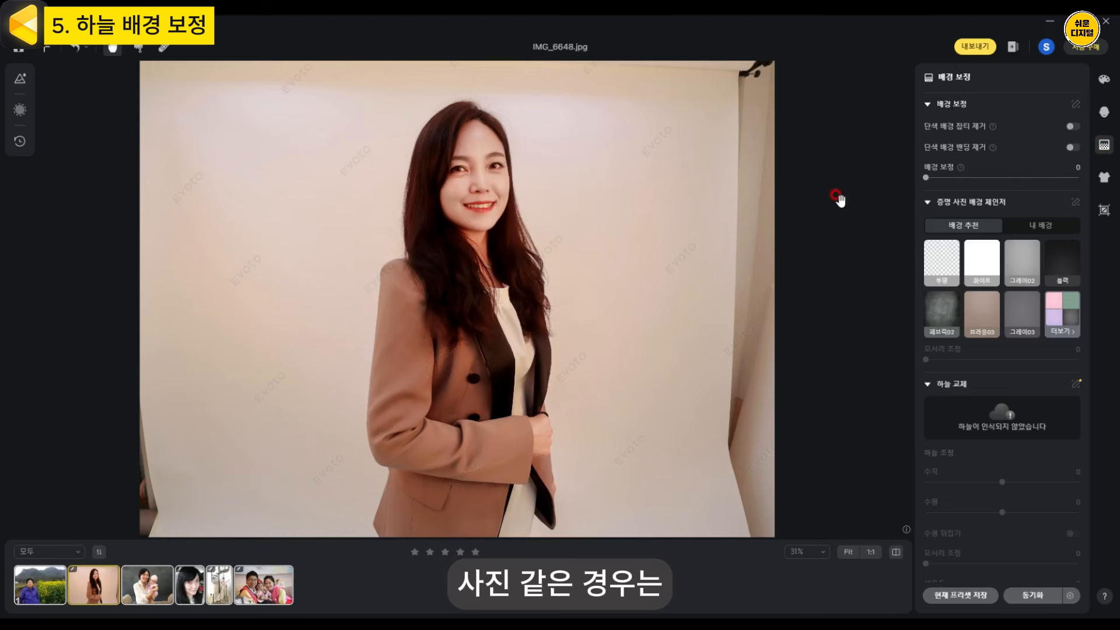
click(984, 258)
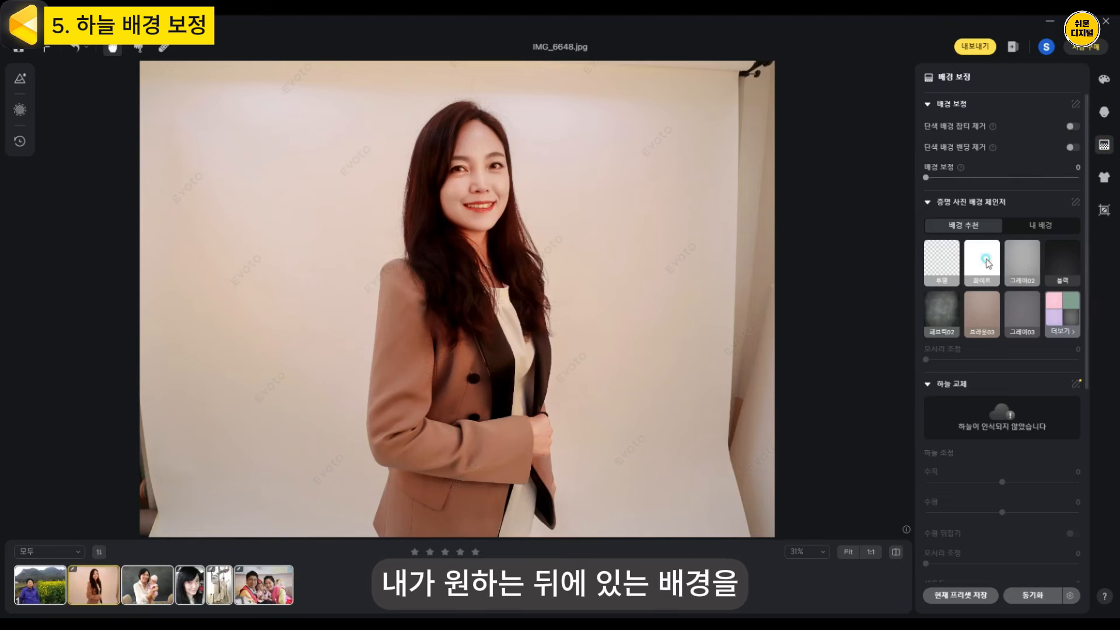
click(1019, 257)
click(1061, 258)
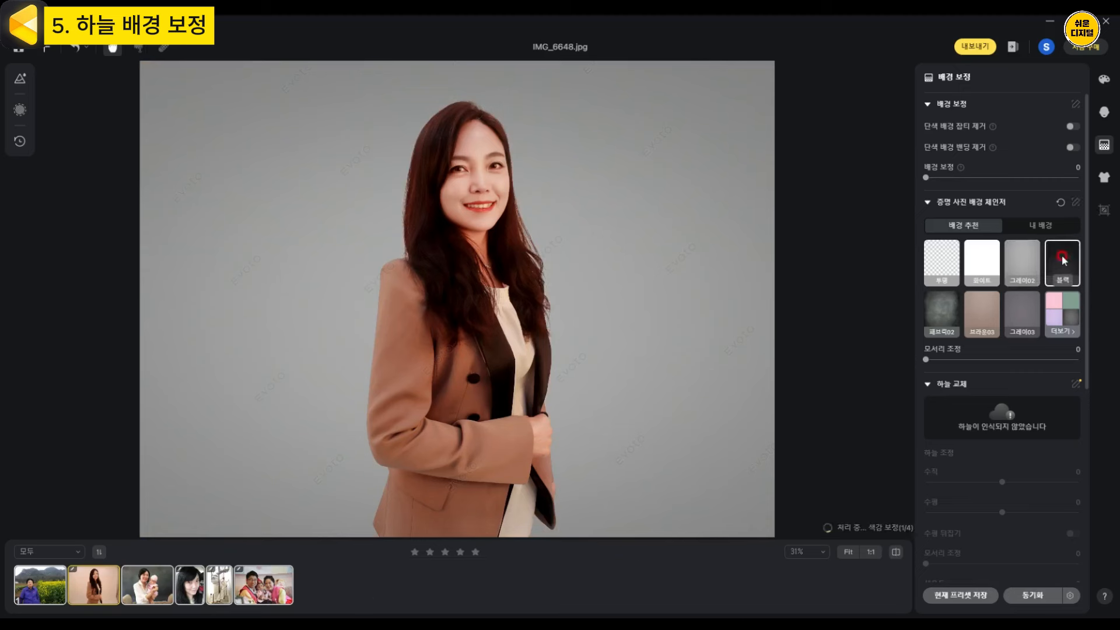
click(942, 313)
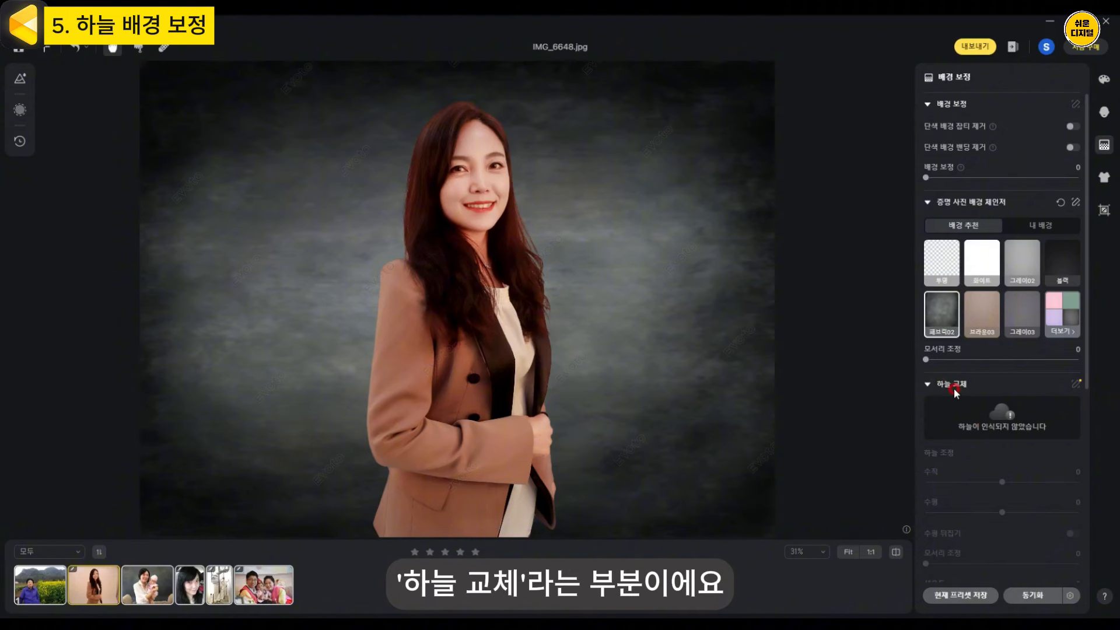
Try several blue-sky presets, including 01 to 04, 10 and 11, on the yellow flower field photo and replace its sky with preset 13
click(51, 580)
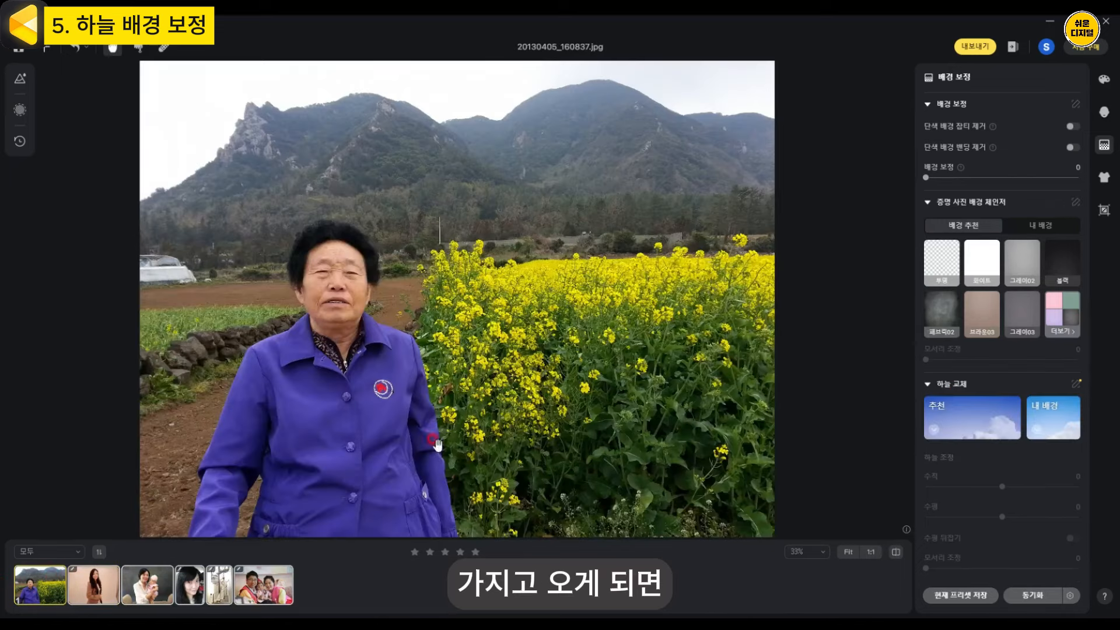
scroll(1027, 201, down, 5)
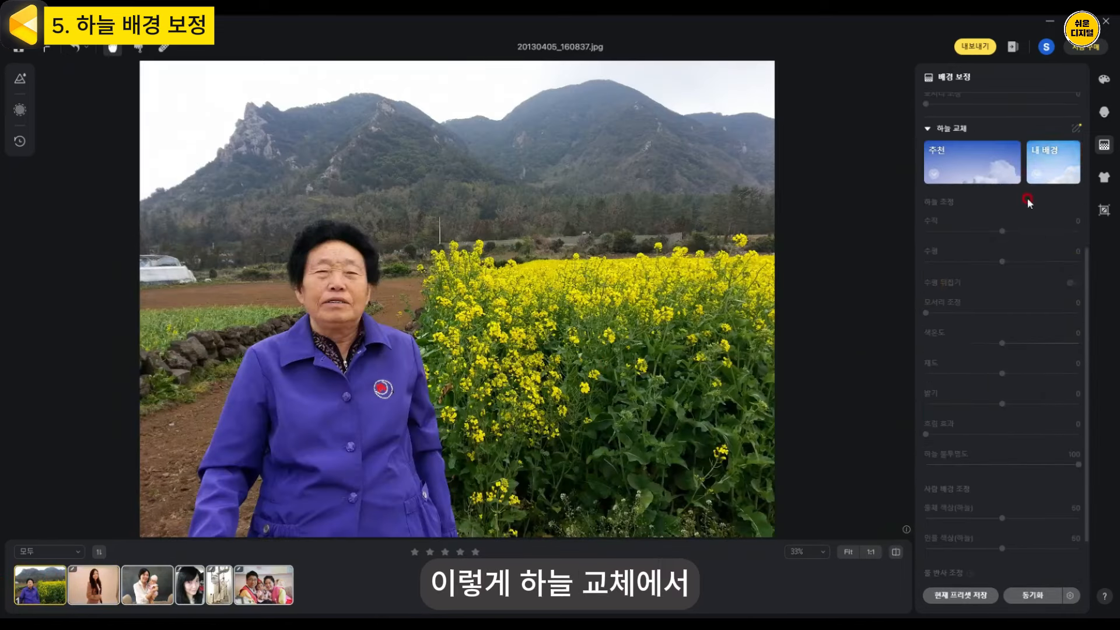
click(934, 176)
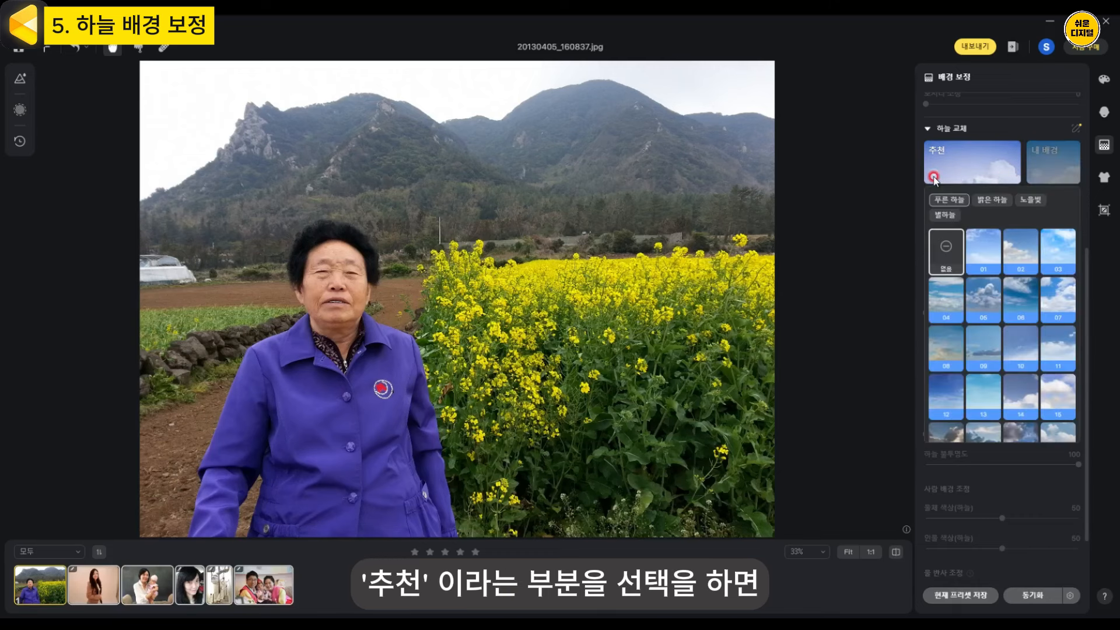
click(984, 251)
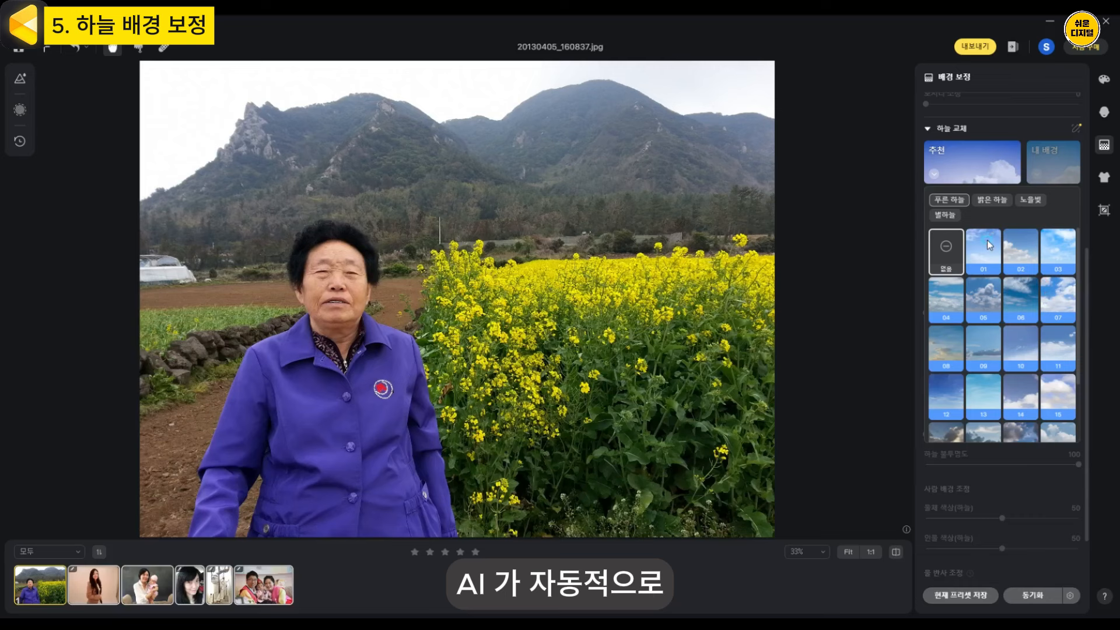
click(1024, 251)
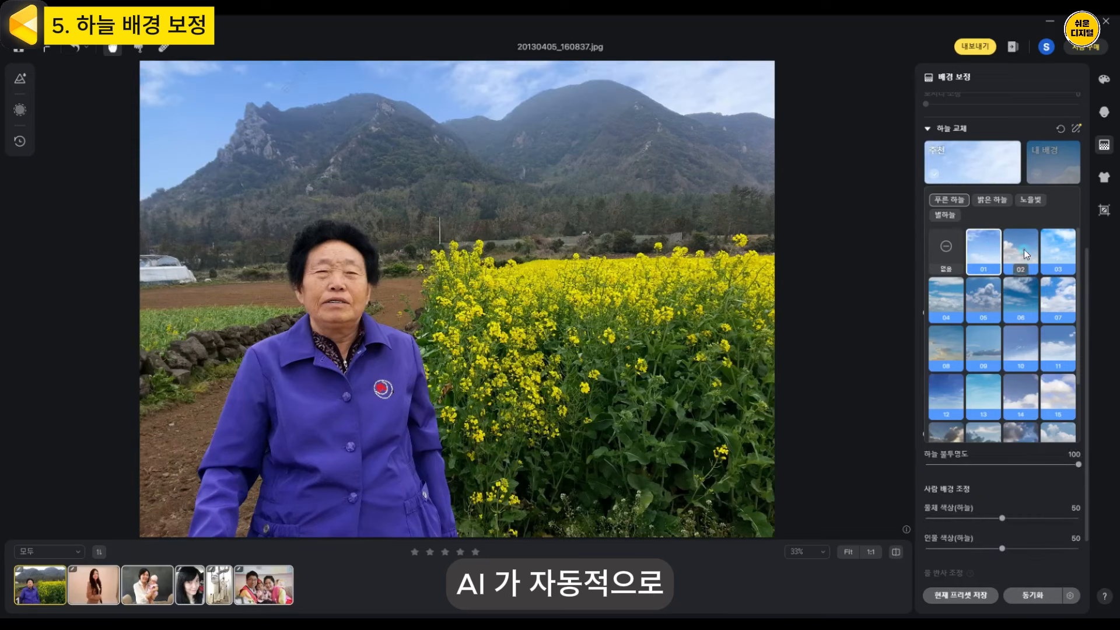
click(1057, 255)
click(949, 302)
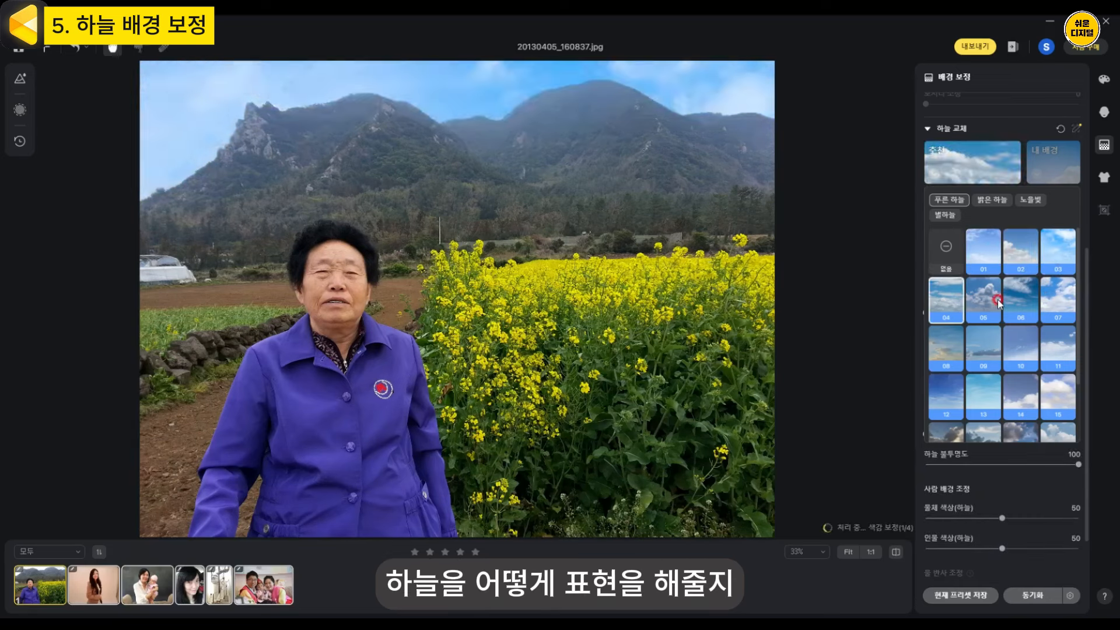
click(1057, 349)
click(1012, 354)
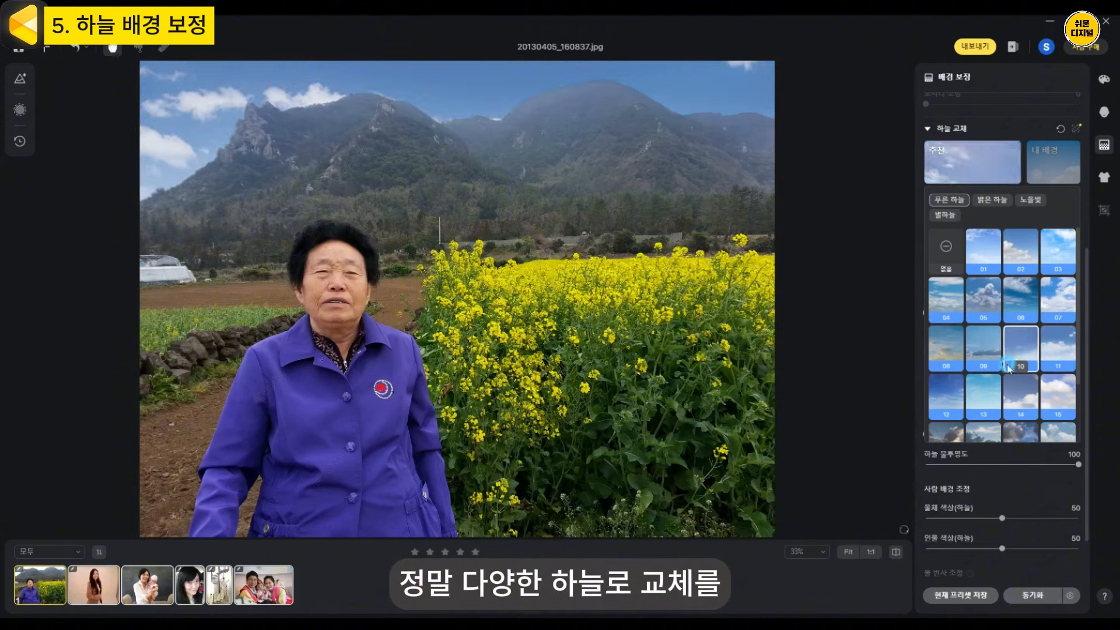
click(983, 401)
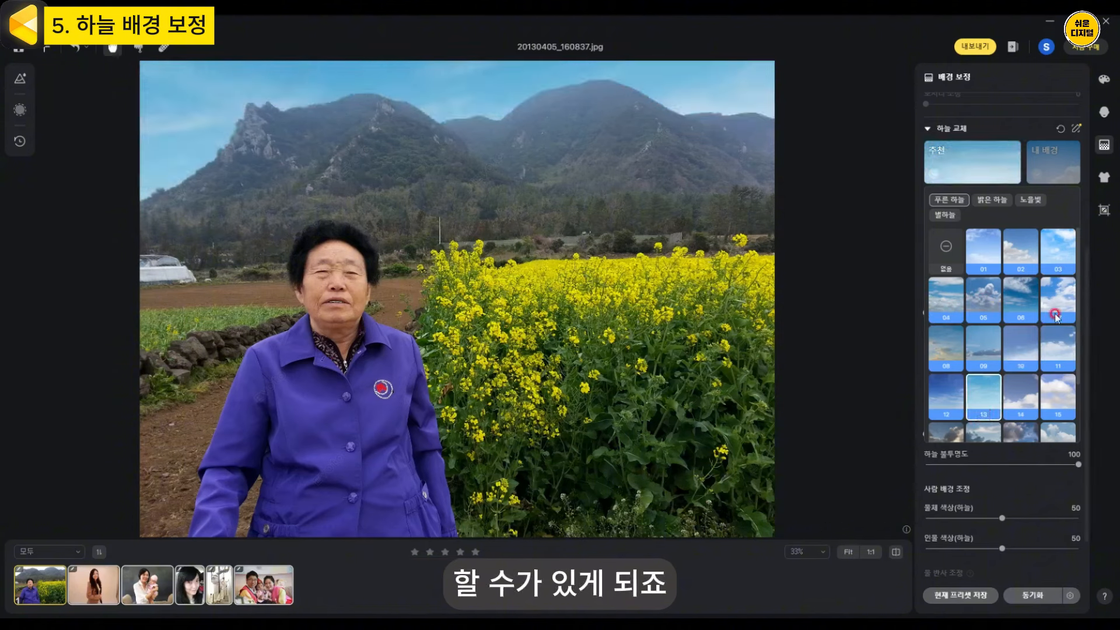
scroll(986, 379, down, 1)
click(986, 308)
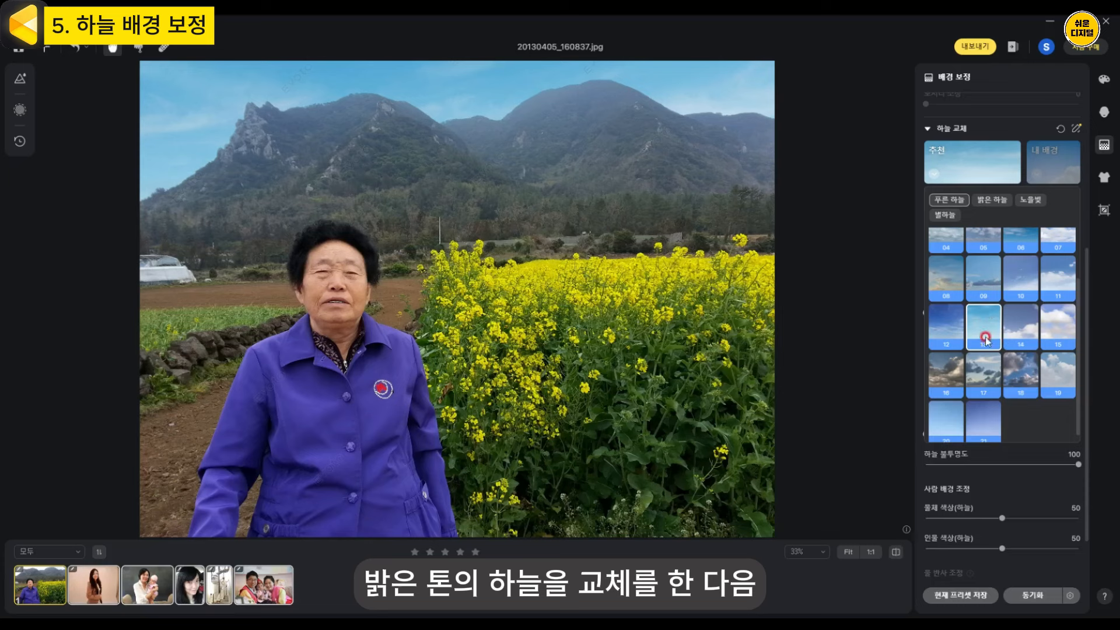
click(1016, 345)
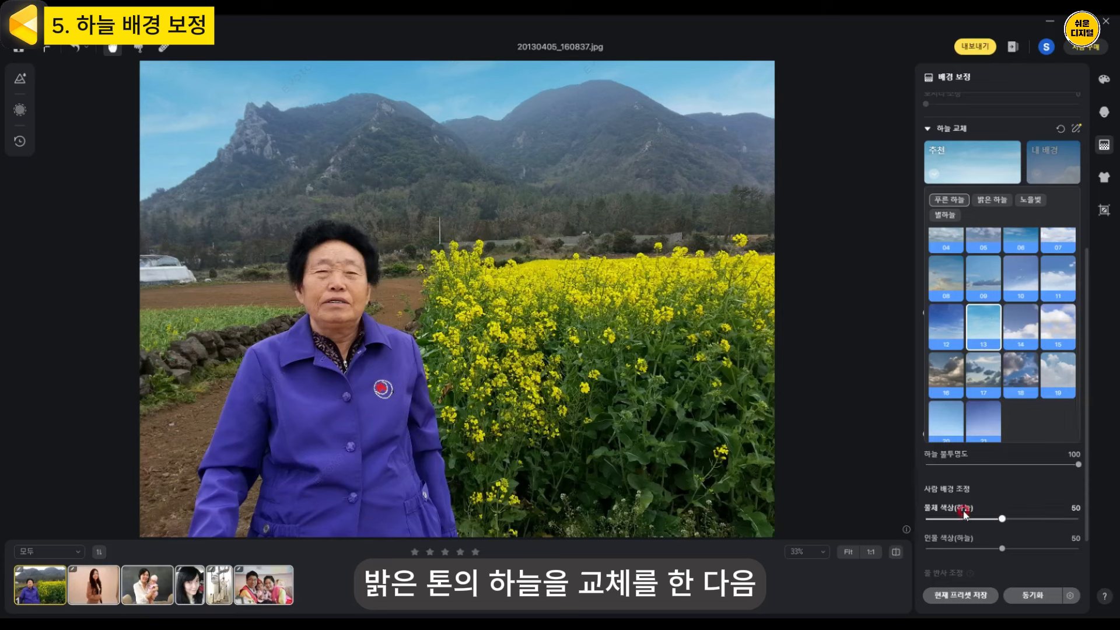
Set the sky-based object color to 66 and lower the sky-based person color on the flower field photo
scroll(999, 508, down, 1)
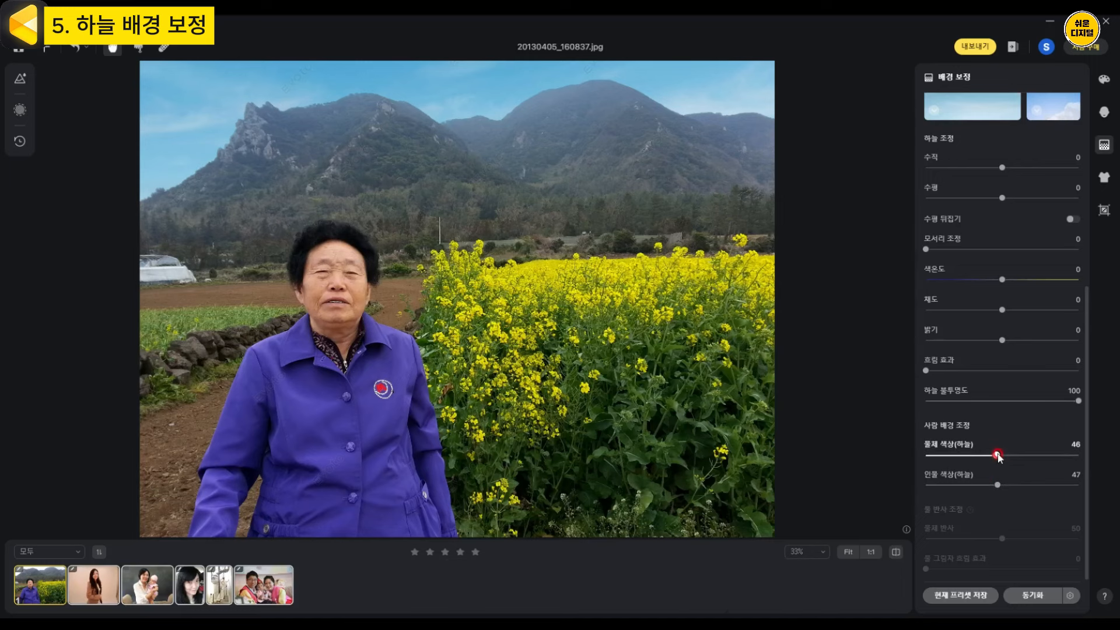
drag(998, 460, 1029, 456)
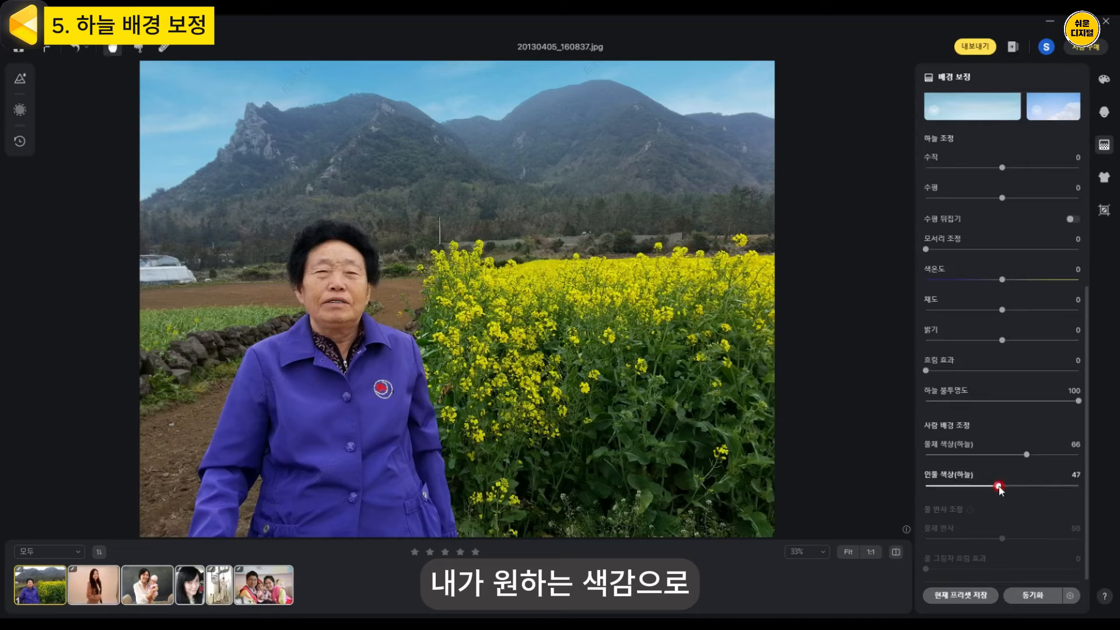
drag(997, 486, 957, 487)
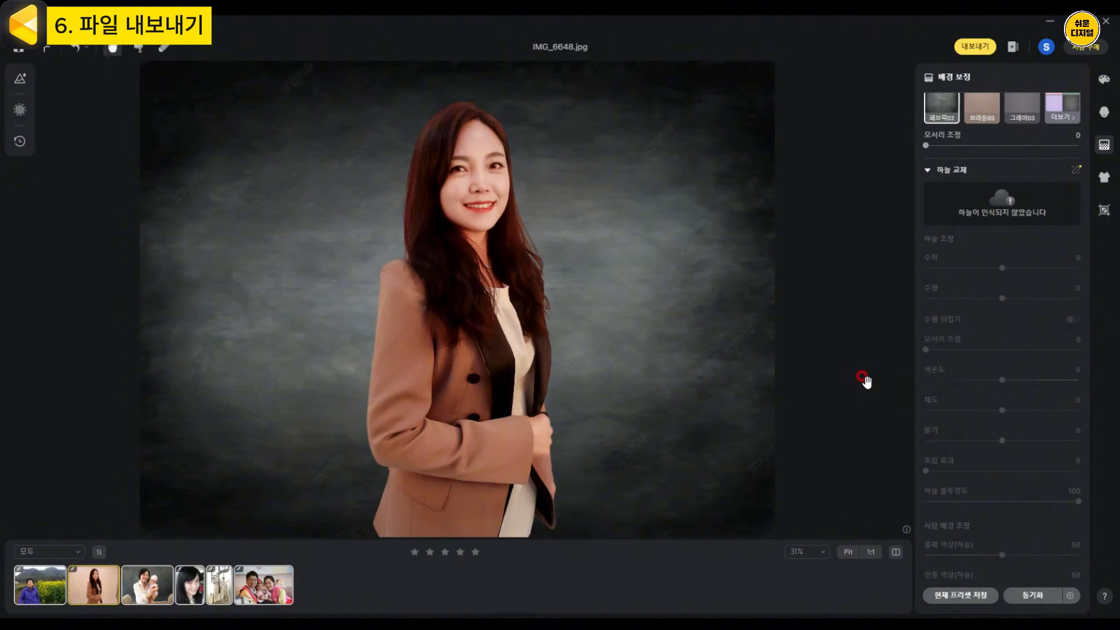
Open the export options for the studio portrait with the replaced background
click(975, 47)
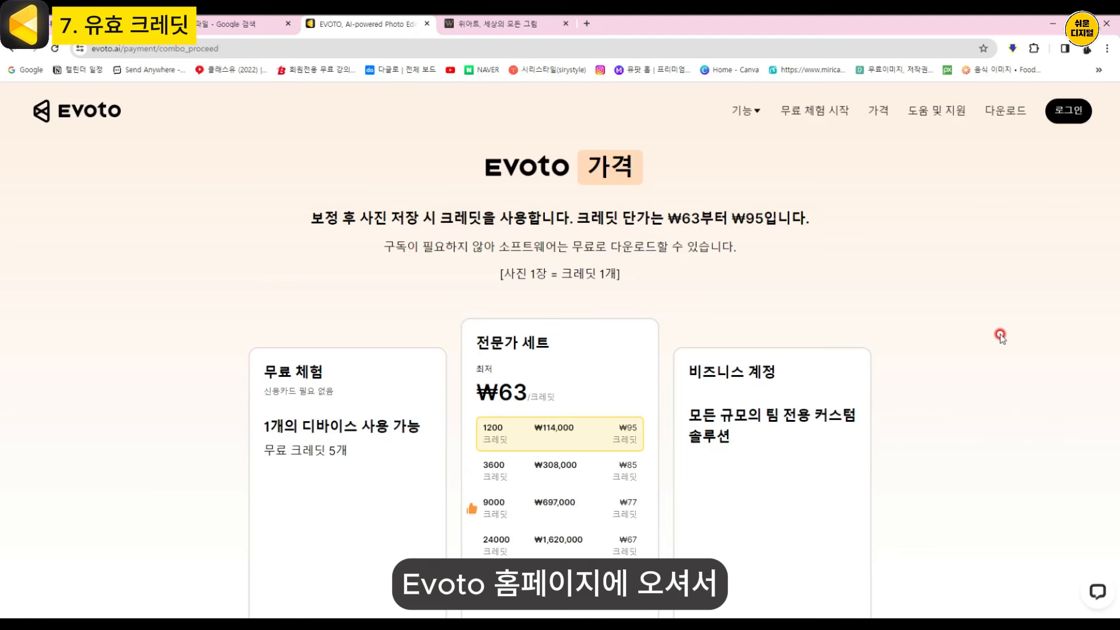
Switch to the Evoto website in the browser and review the credit package prices
scroll(999, 336, down, 3)
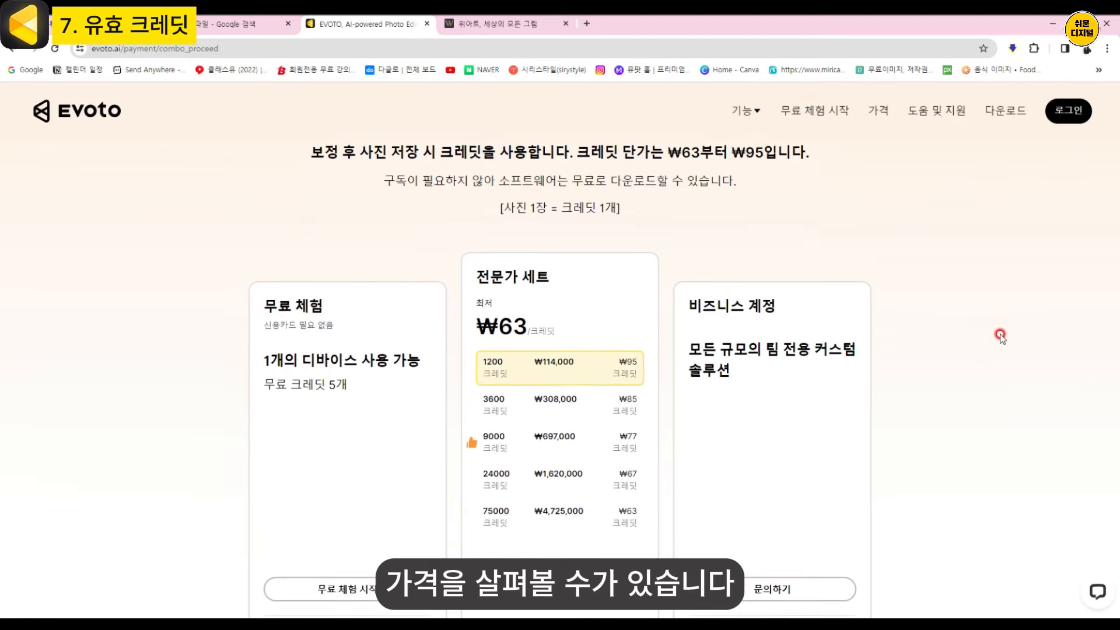